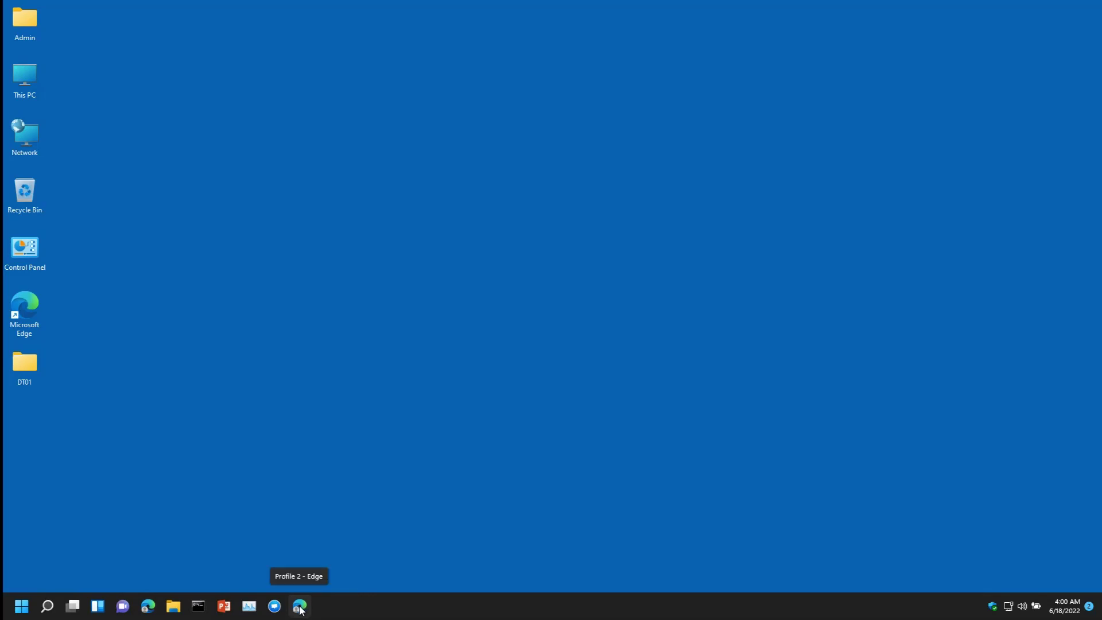
Step: Open help.trugrid.com in Edge, declining the switch-to-Chrome prompt
click(300, 606)
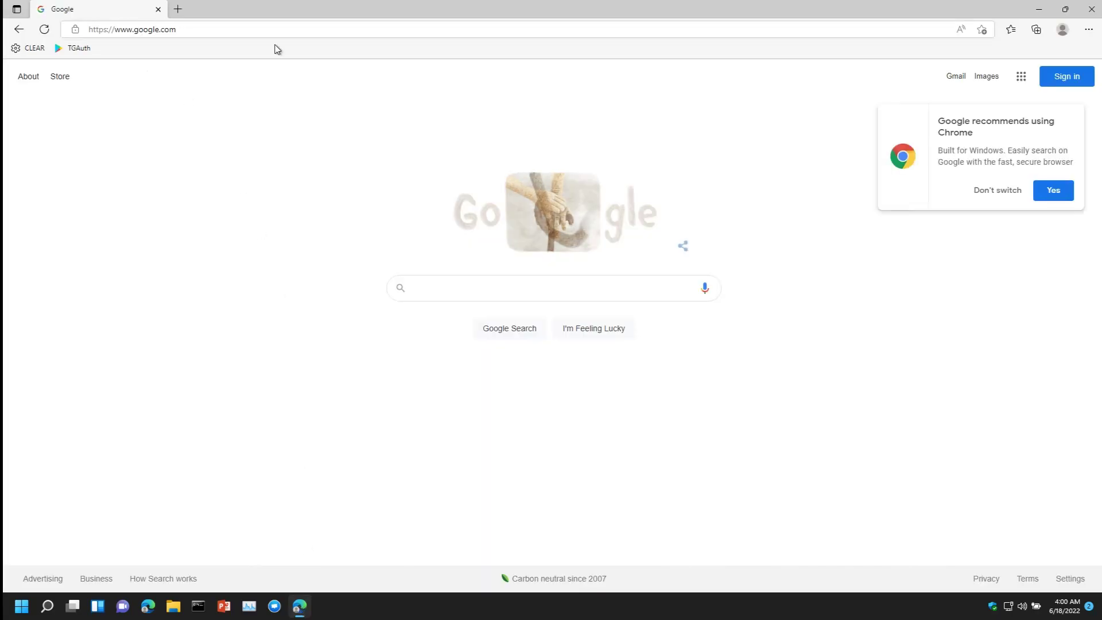
click(994, 193)
click(182, 30)
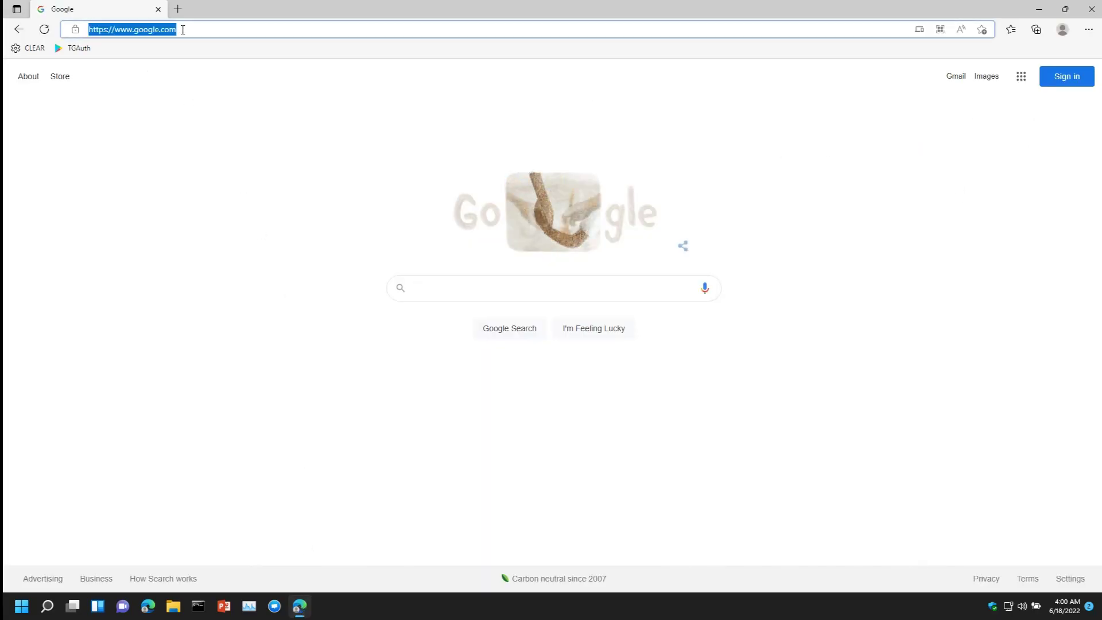
text(hel)
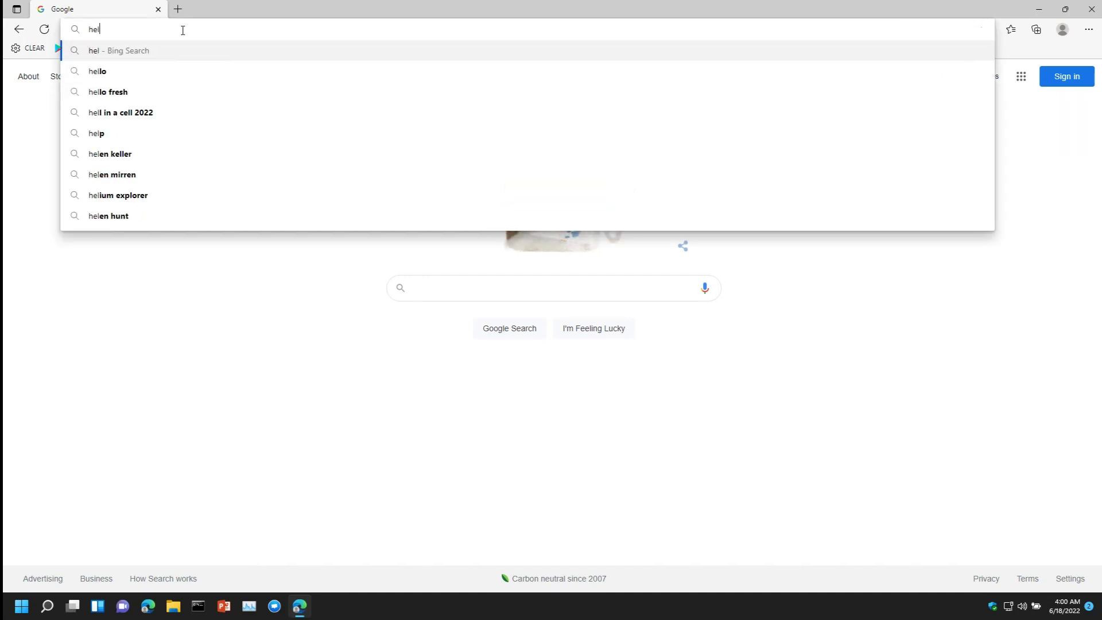
text(p.)
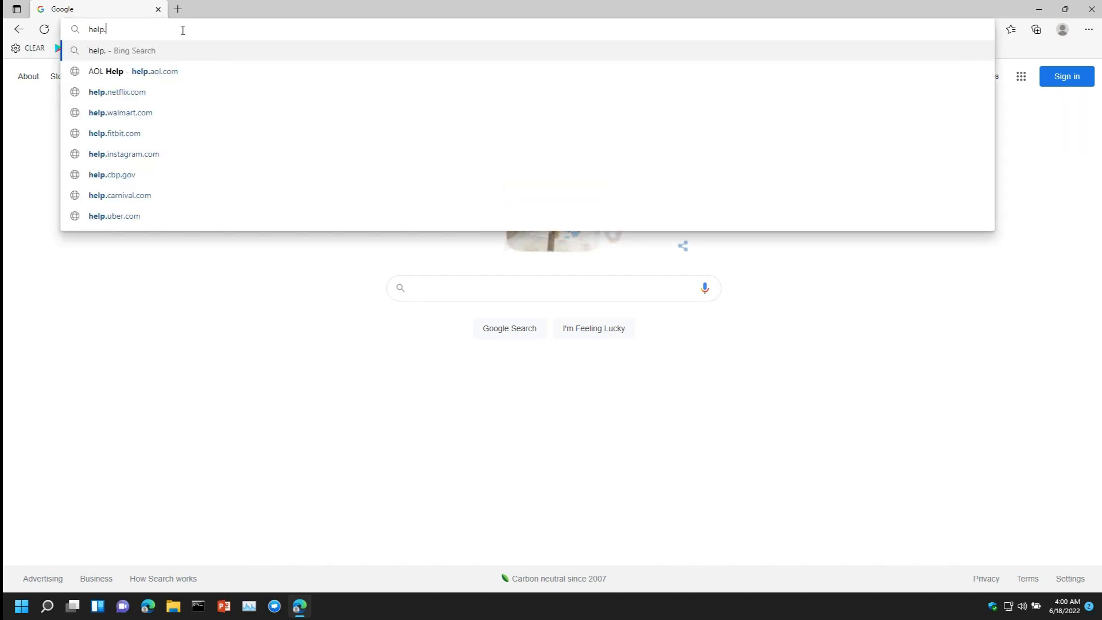
text(trugrid.com)
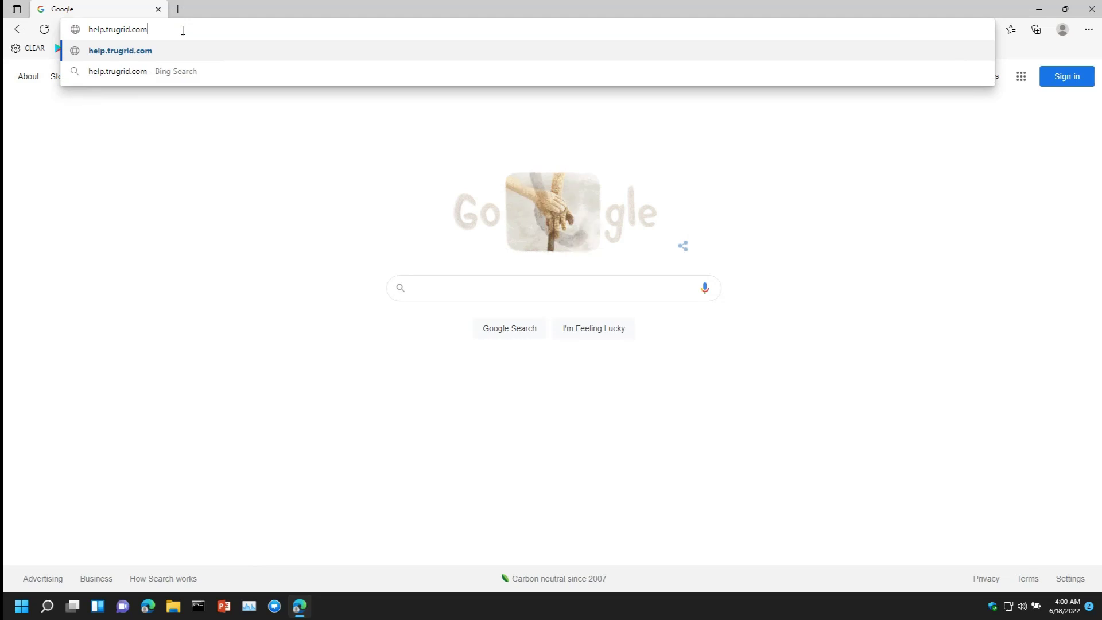
key(Return)
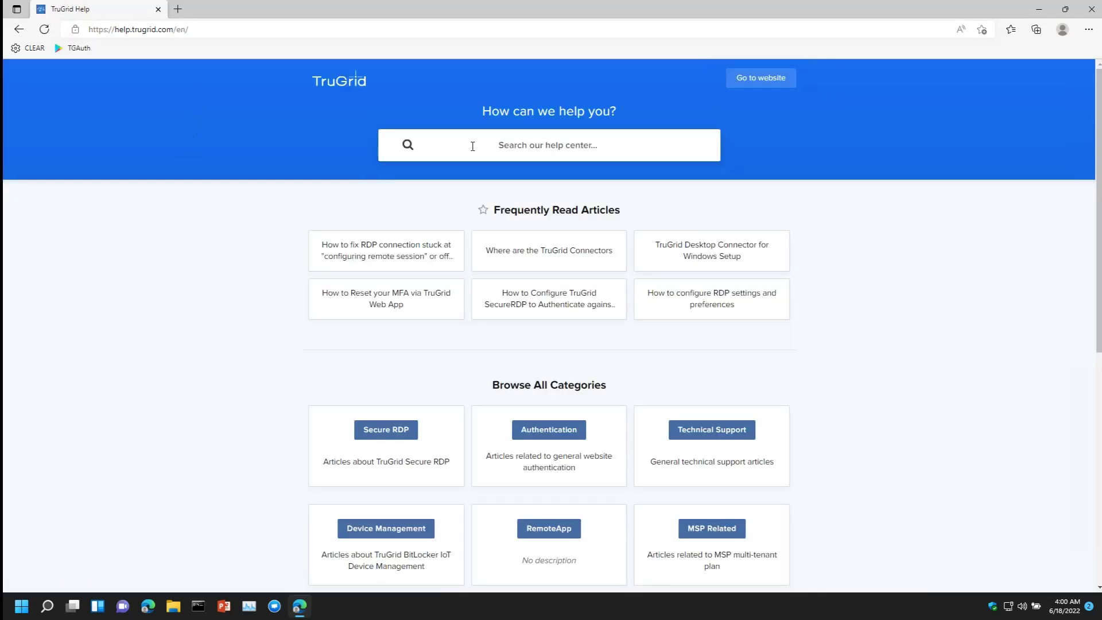
Step: Search help for 'connectors' and download the Windows Desktop Connector from 'Where are the TruGrid Connectors'
click(514, 147)
text(connectors)
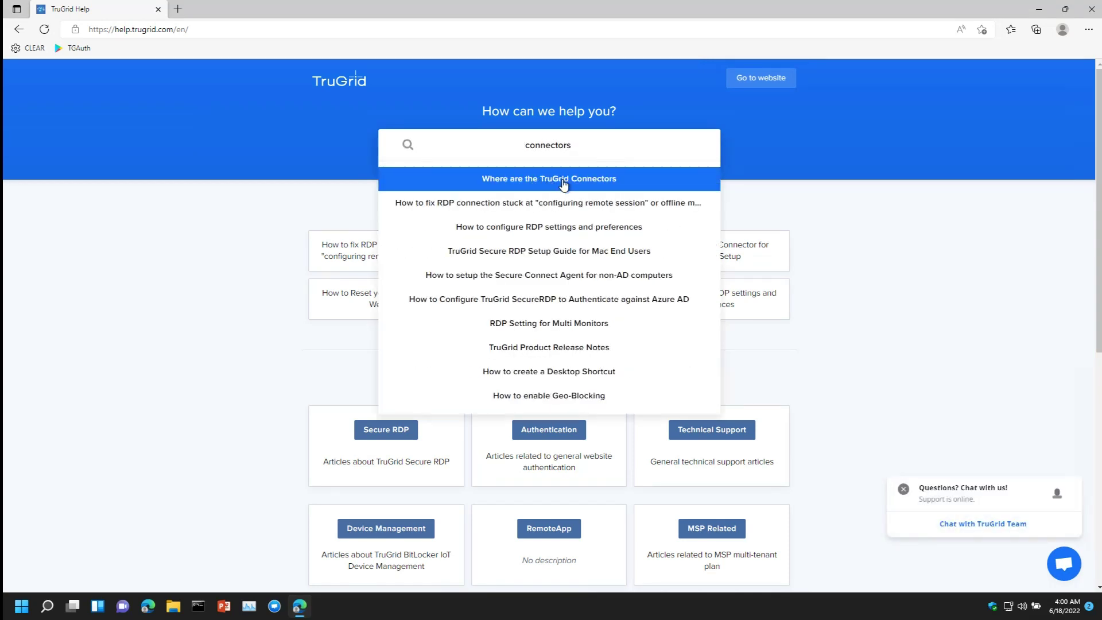
click(564, 182)
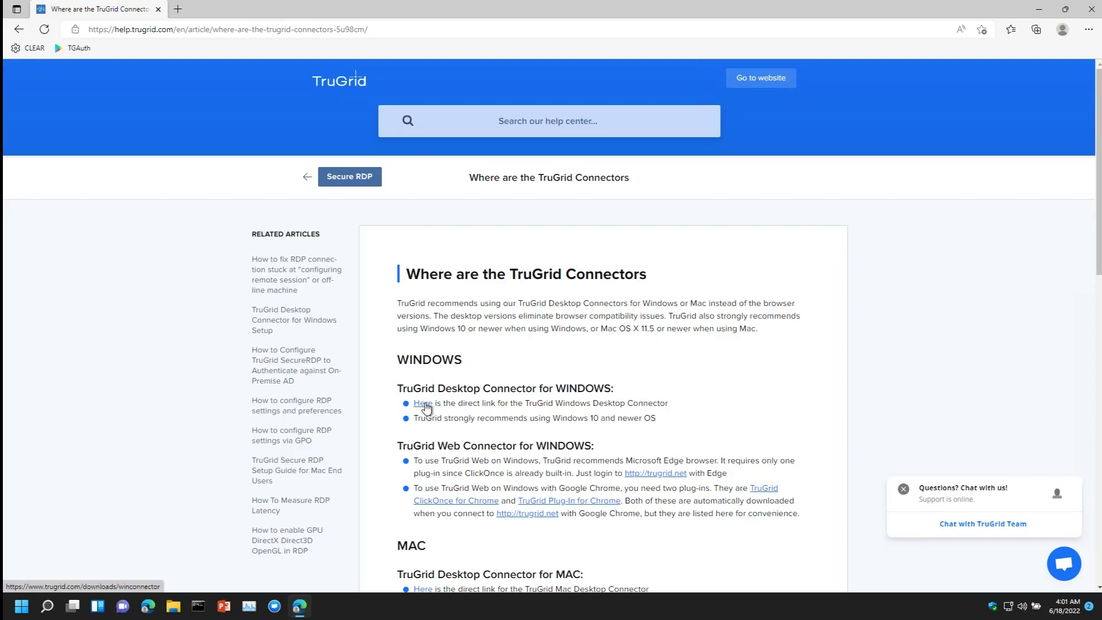
click(424, 405)
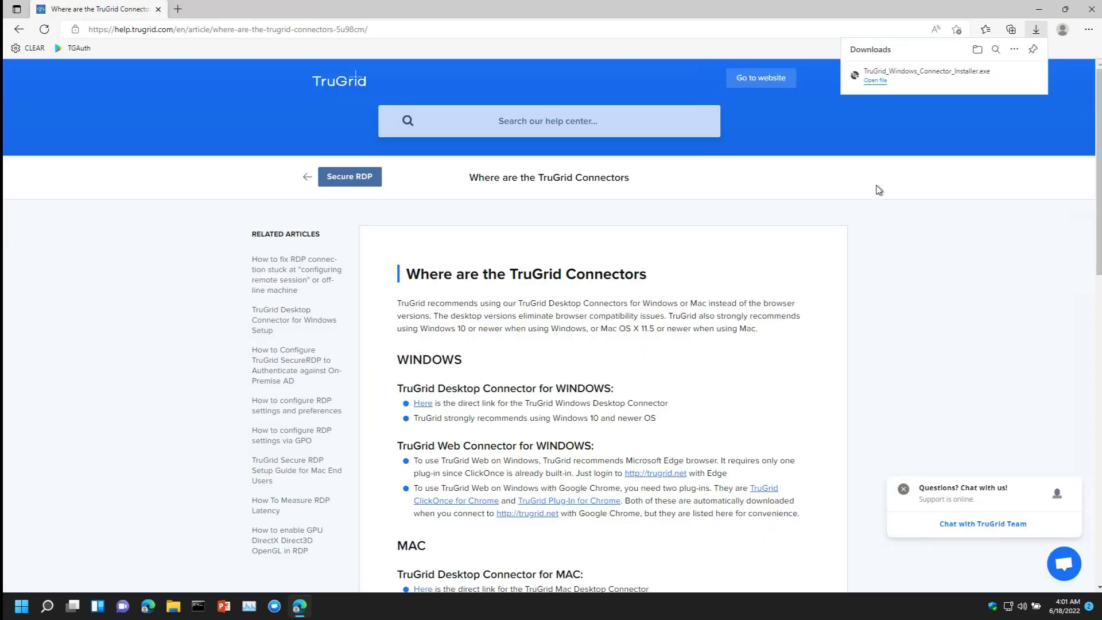
Step: Run TruGrid_Windows_Connector_Installer.exe, close Edge, and confirm the installation
click(875, 80)
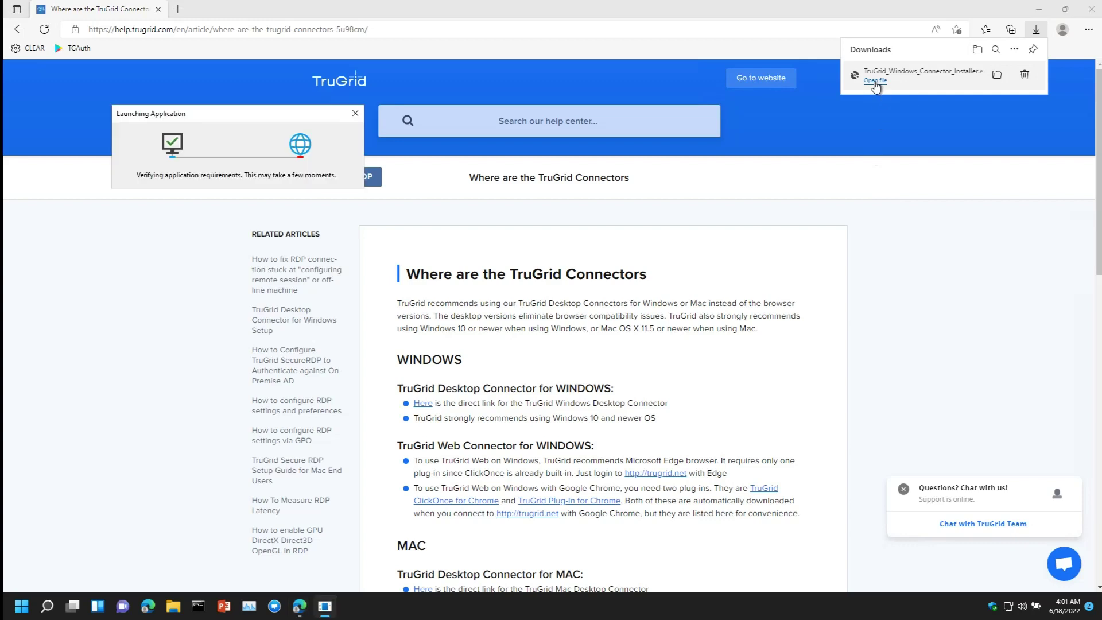
click(1095, 17)
click(365, 276)
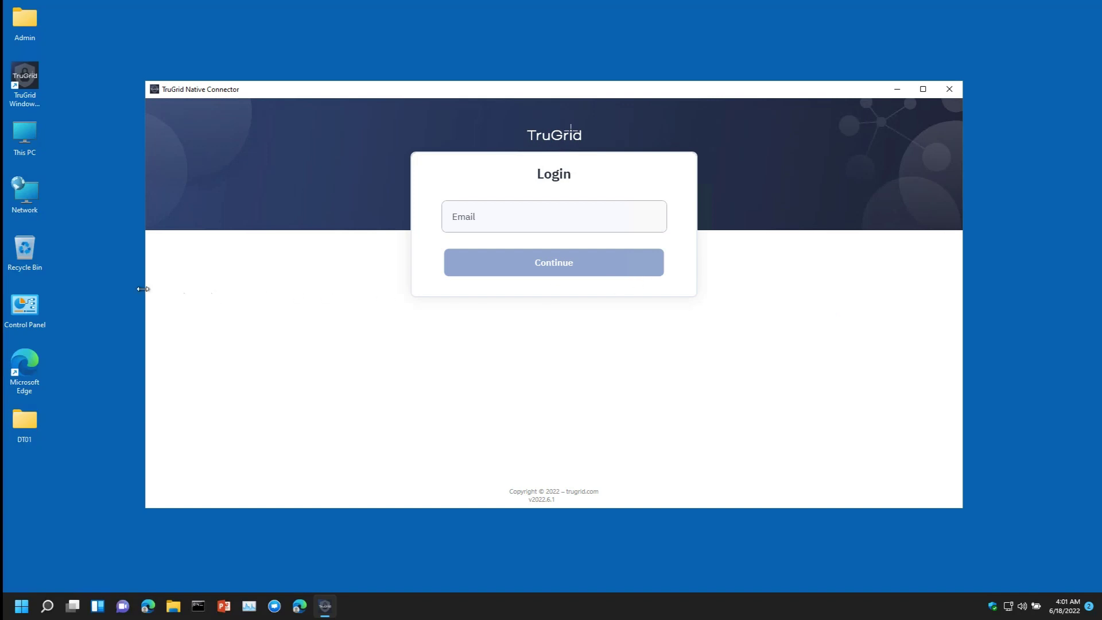
Step: Narrow the connector window, move it right and down, and point out the new TruGrid desktop shortcut
drag(145, 288, 611, 308)
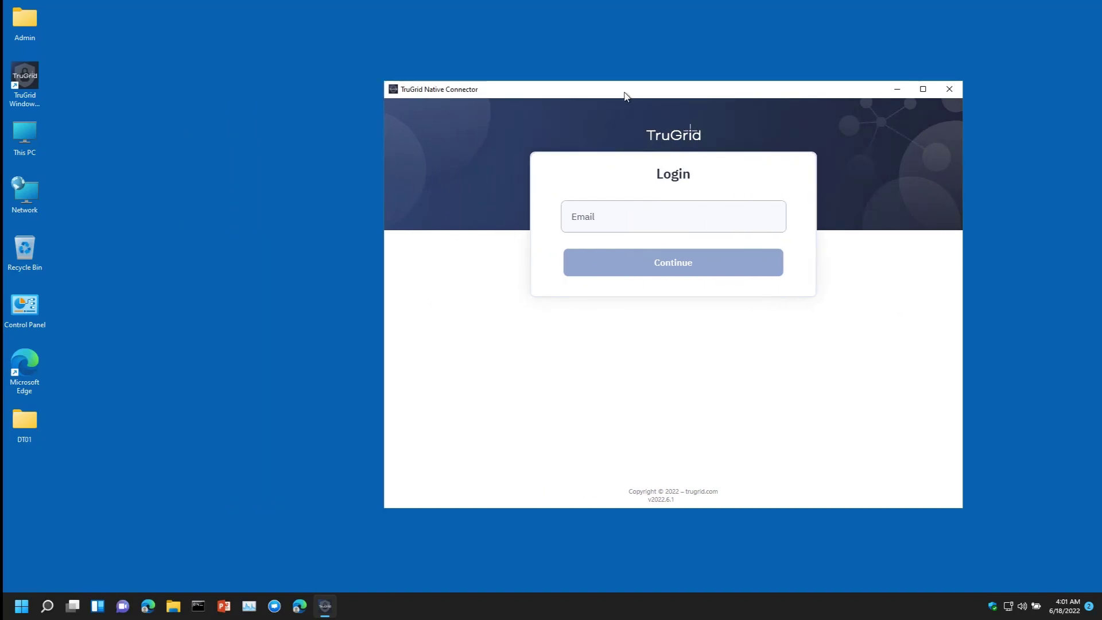
drag(625, 94, 689, 115)
click(25, 81)
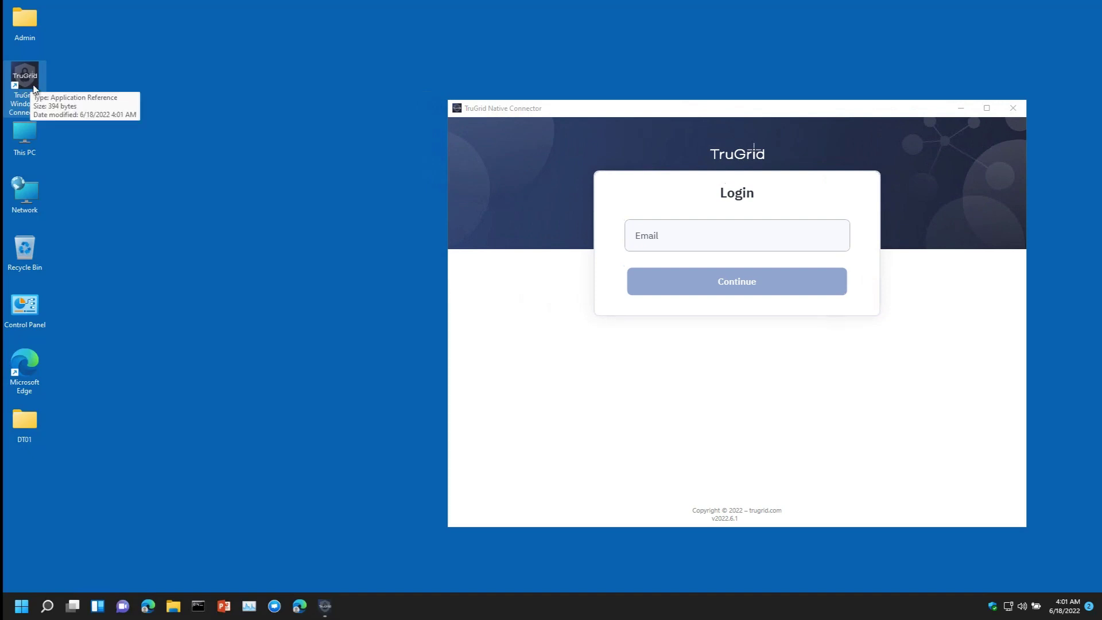
Step: Sign in with the account e-mail address and password
click(648, 237)
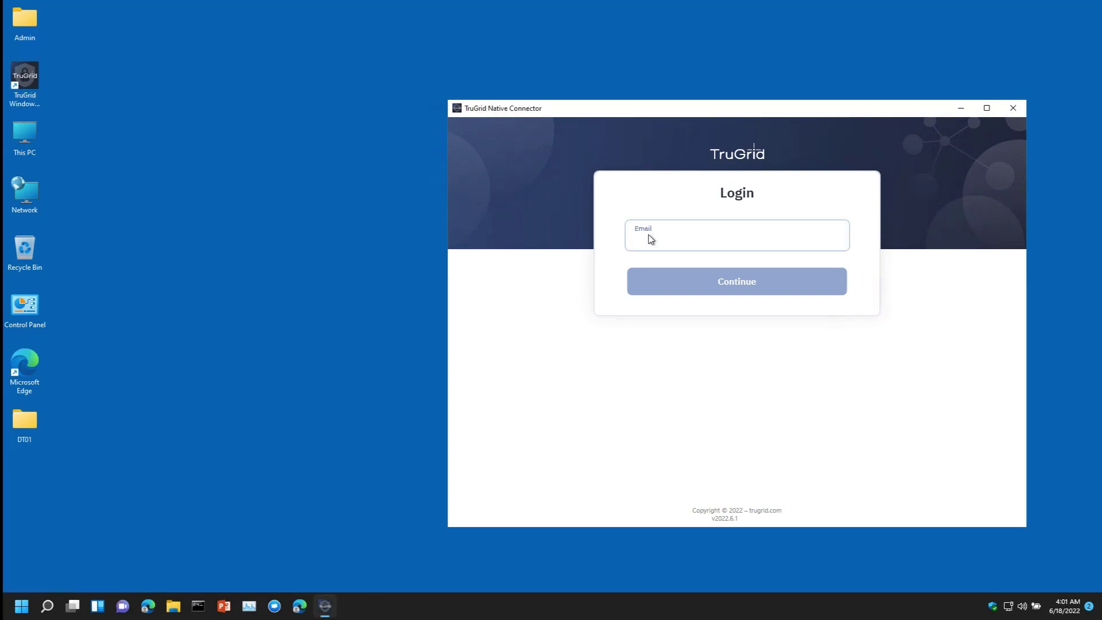
text(user@)
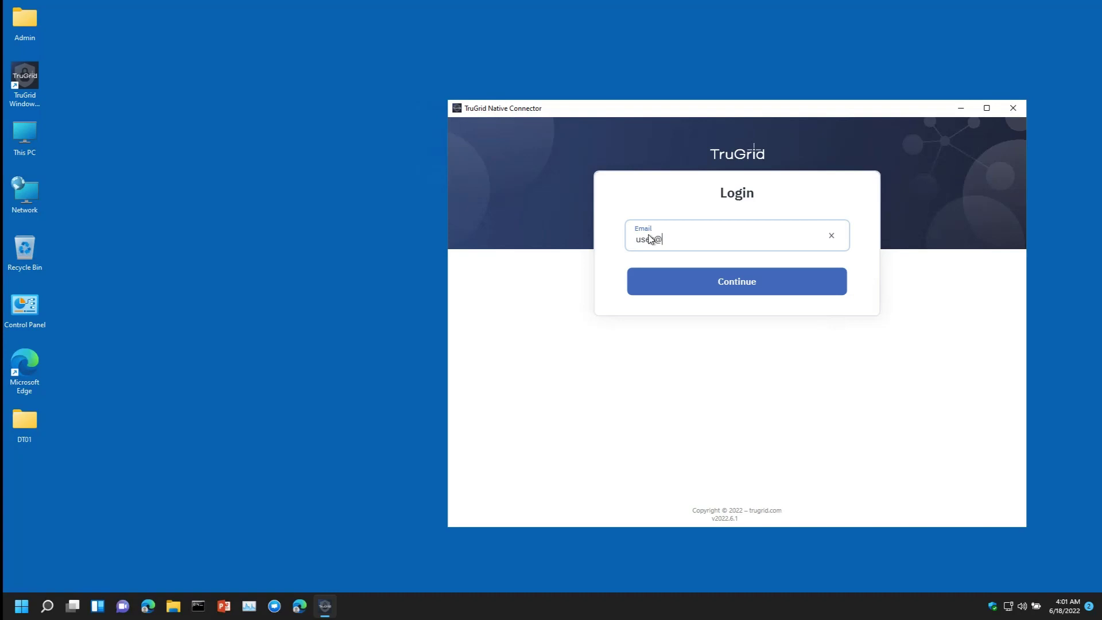
text(domain.com)
click(738, 290)
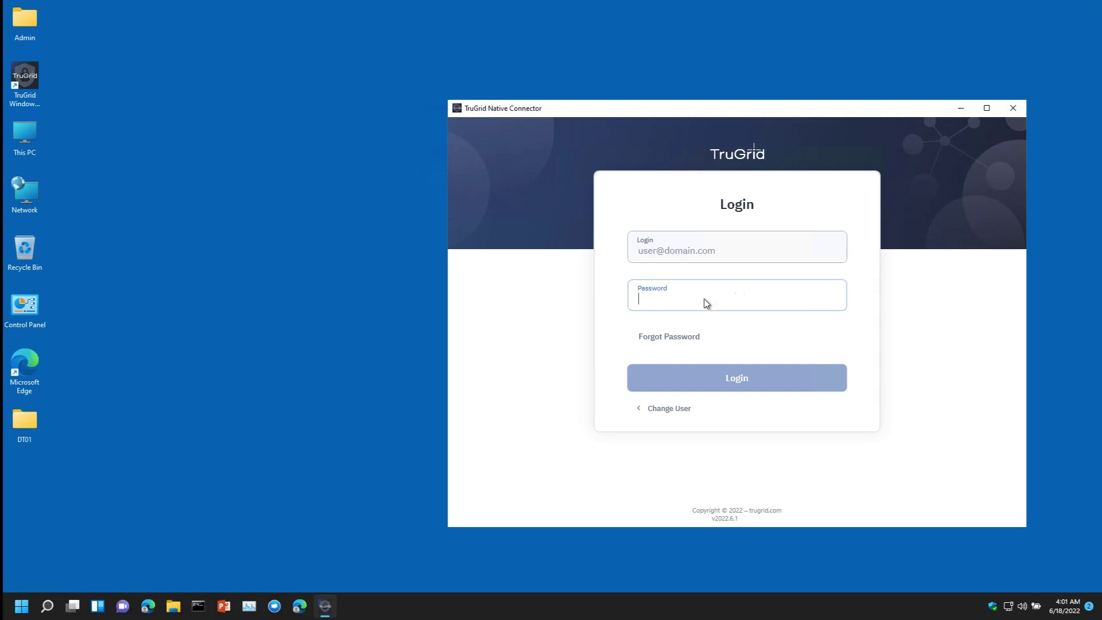
text(*)
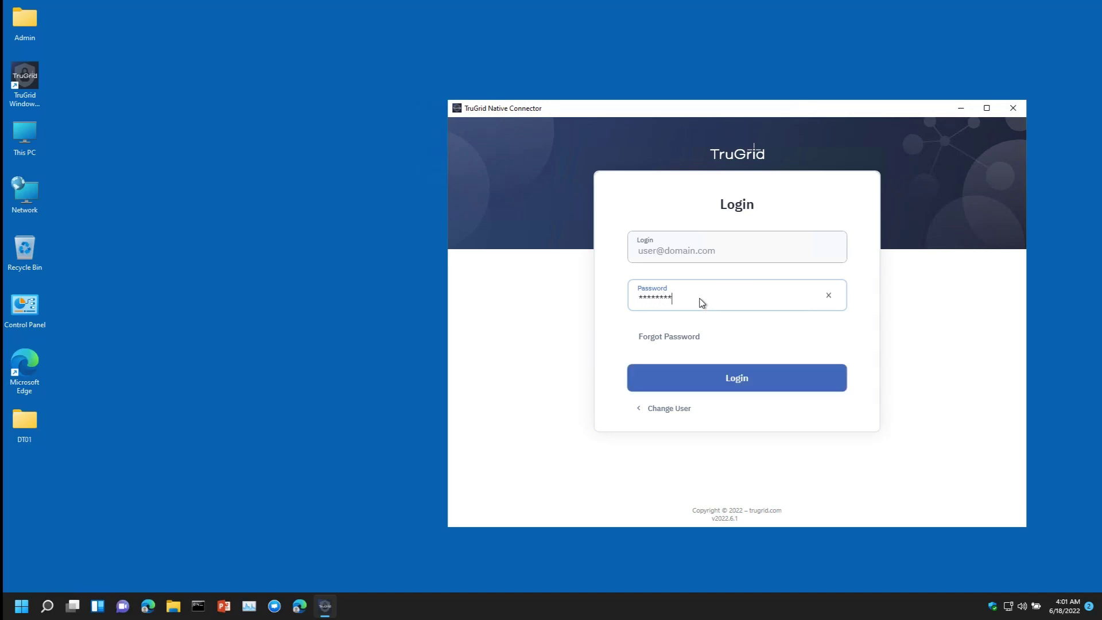
click(736, 379)
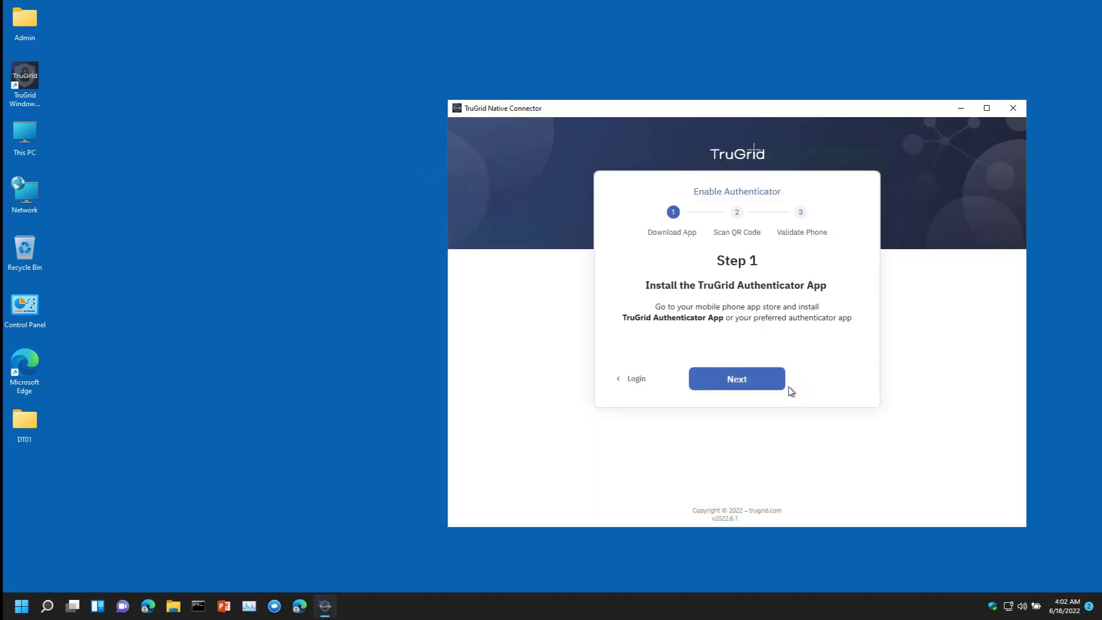
Step: Move past the Install the TruGrid Authenticator App page to the QR code step
click(777, 383)
click(742, 381)
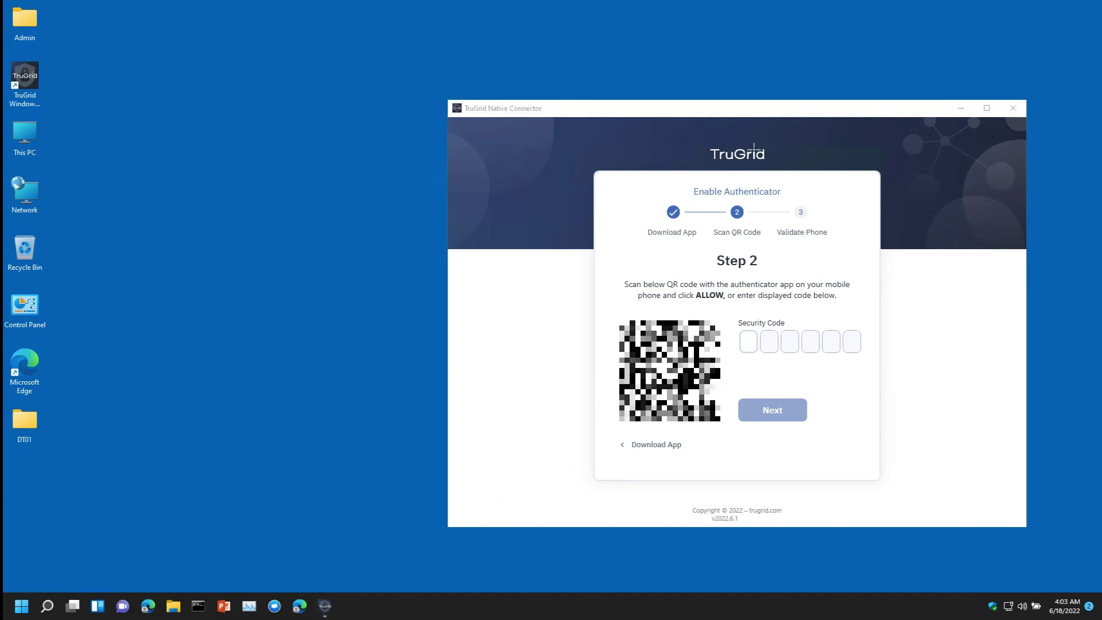
click(300, 608)
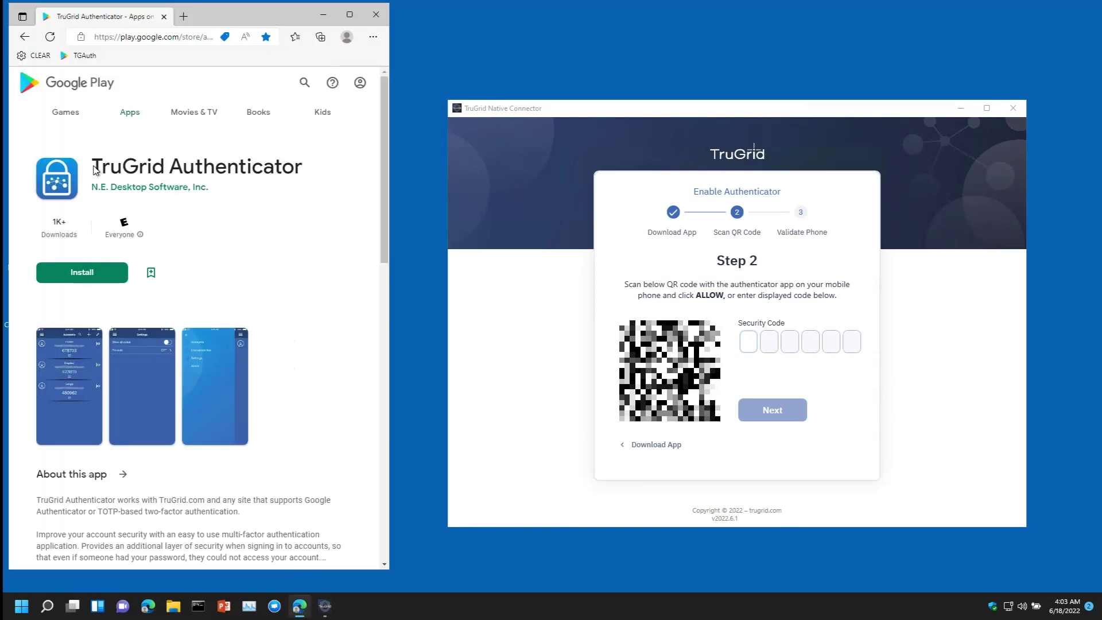
drag(95, 168, 306, 172)
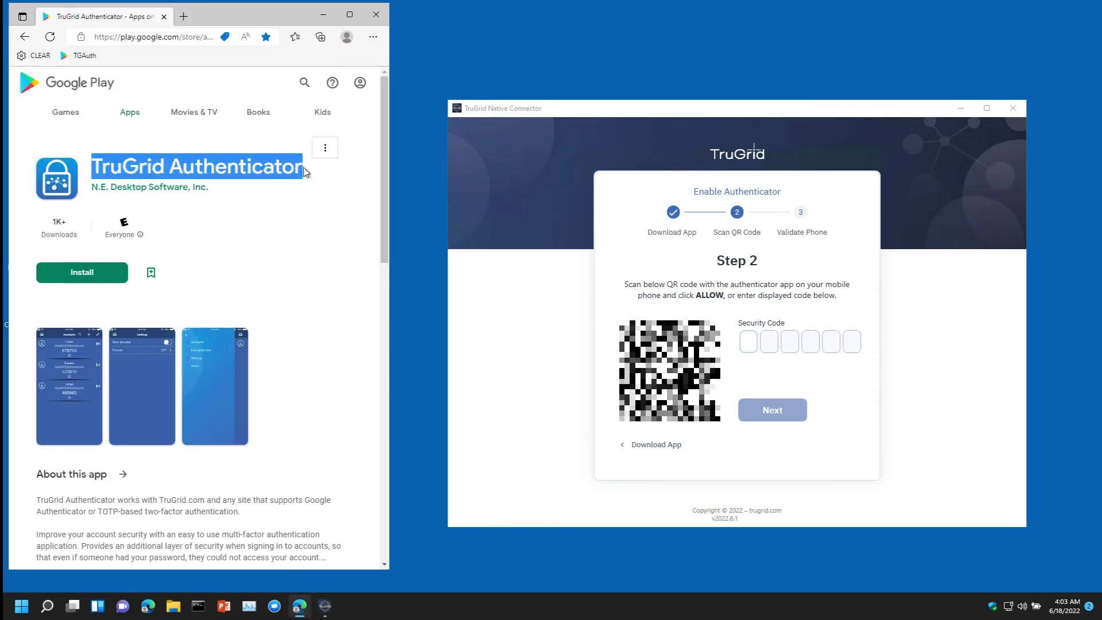
click(80, 363)
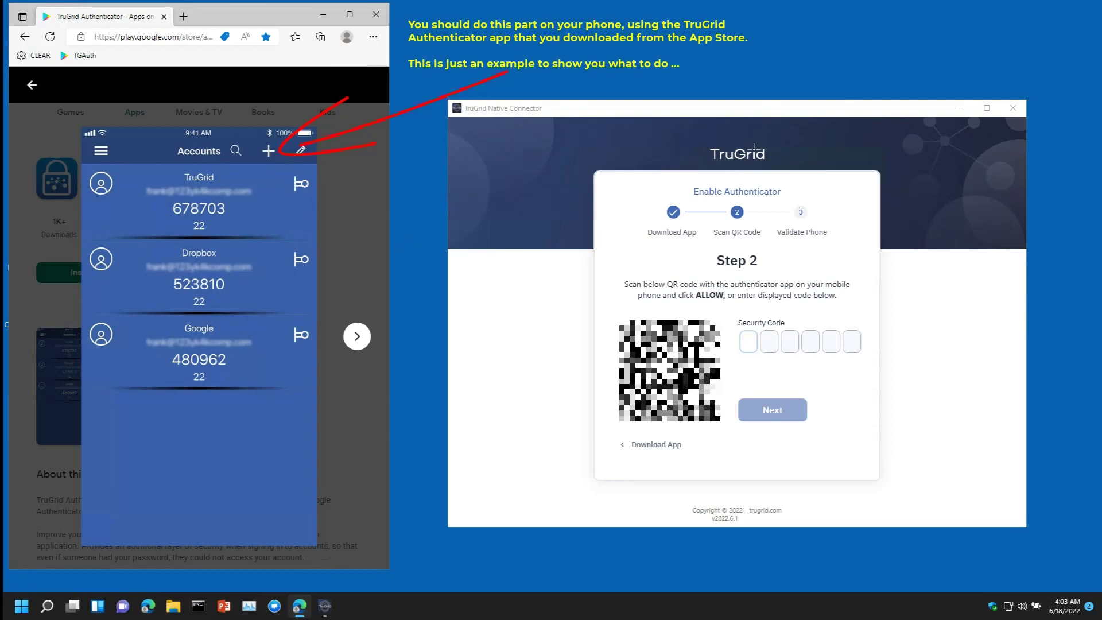
click(376, 14)
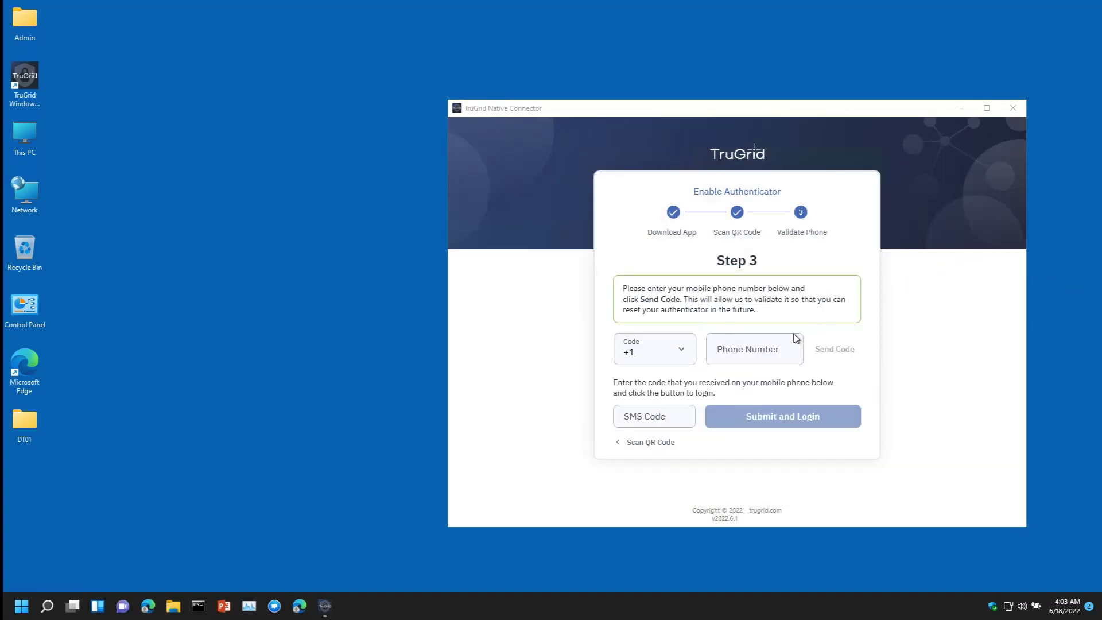
Step: Select the Phone Number field on the Validate Phone page
click(774, 351)
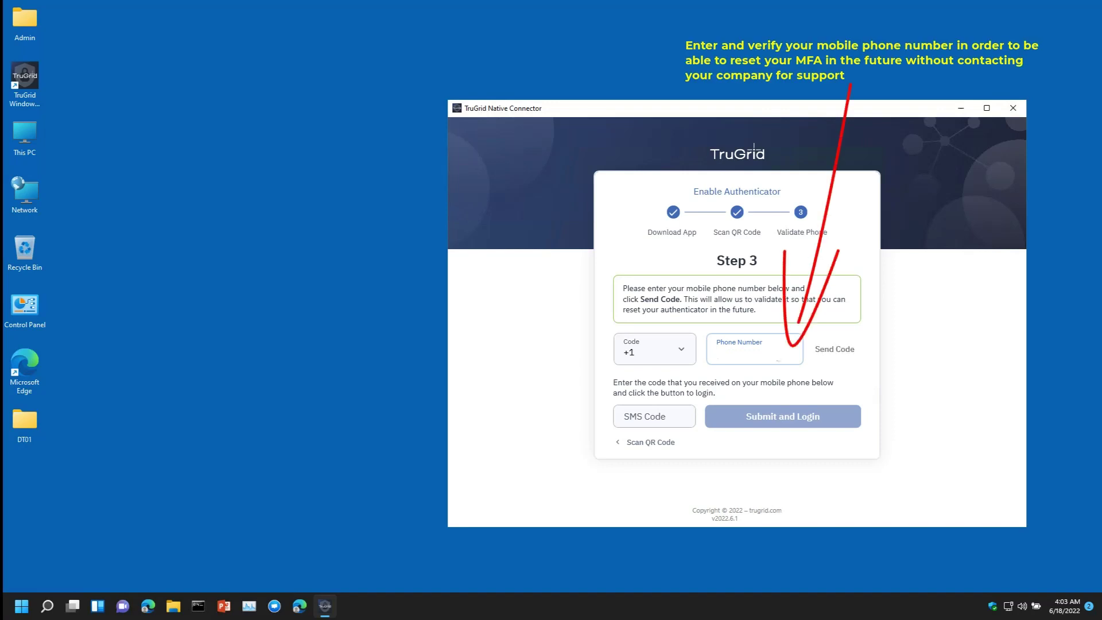
Step: Have a verification text sent, enter the received SMS code, and submit to log in
click(840, 351)
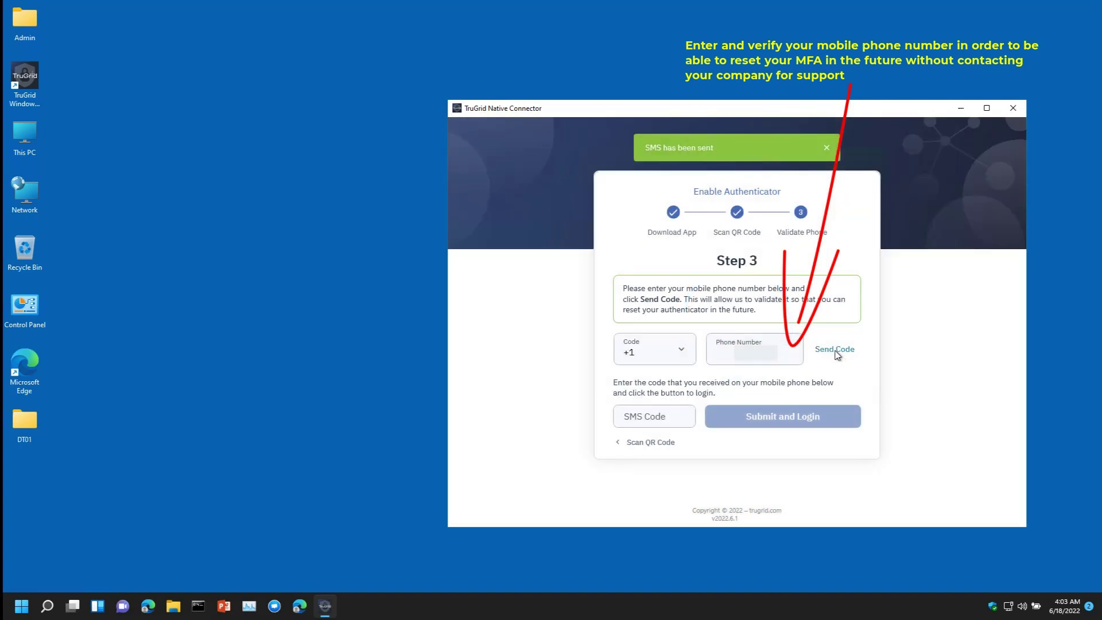
click(658, 420)
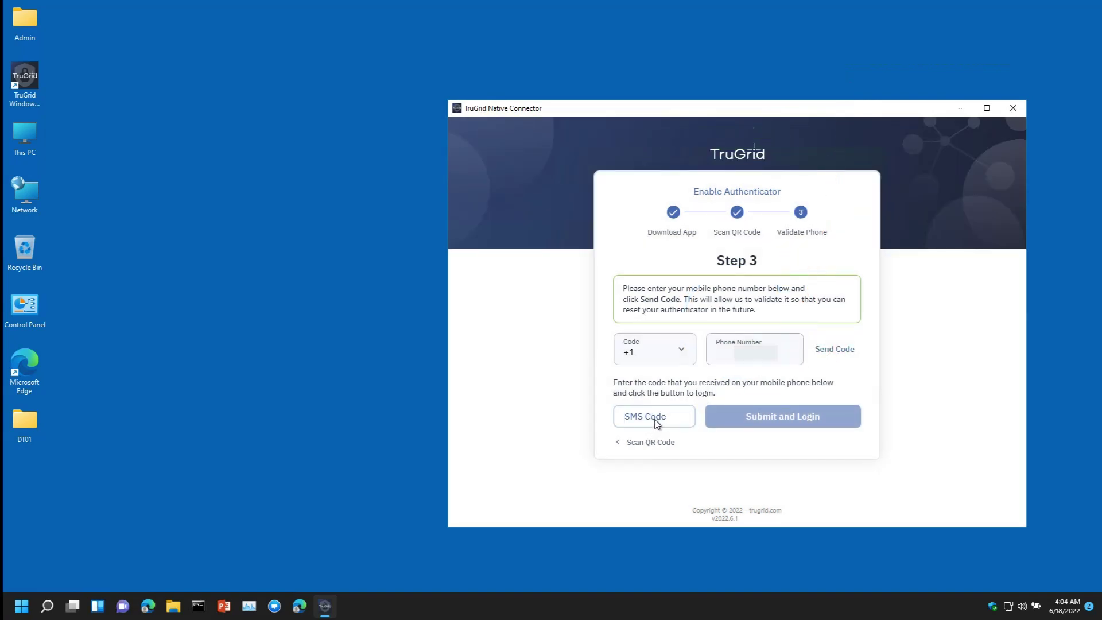
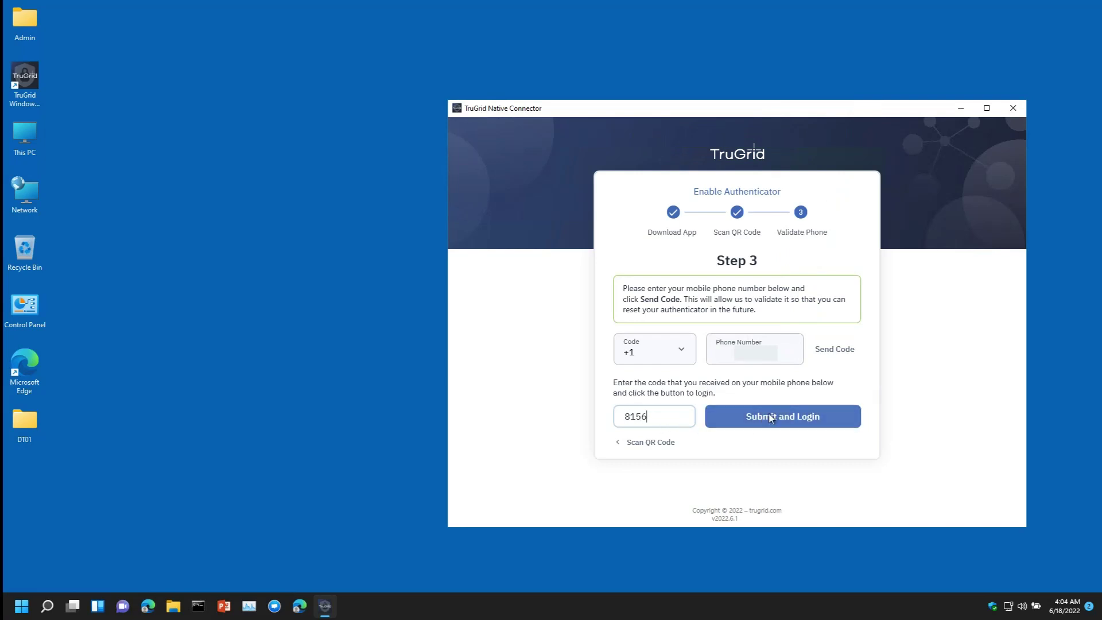
click(774, 418)
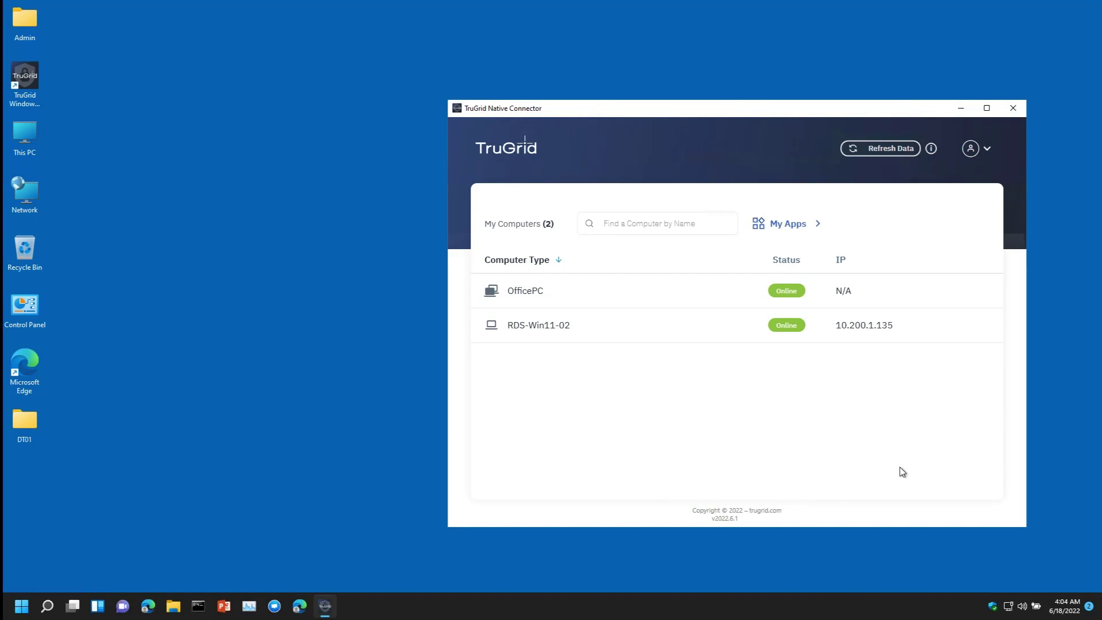
click(987, 149)
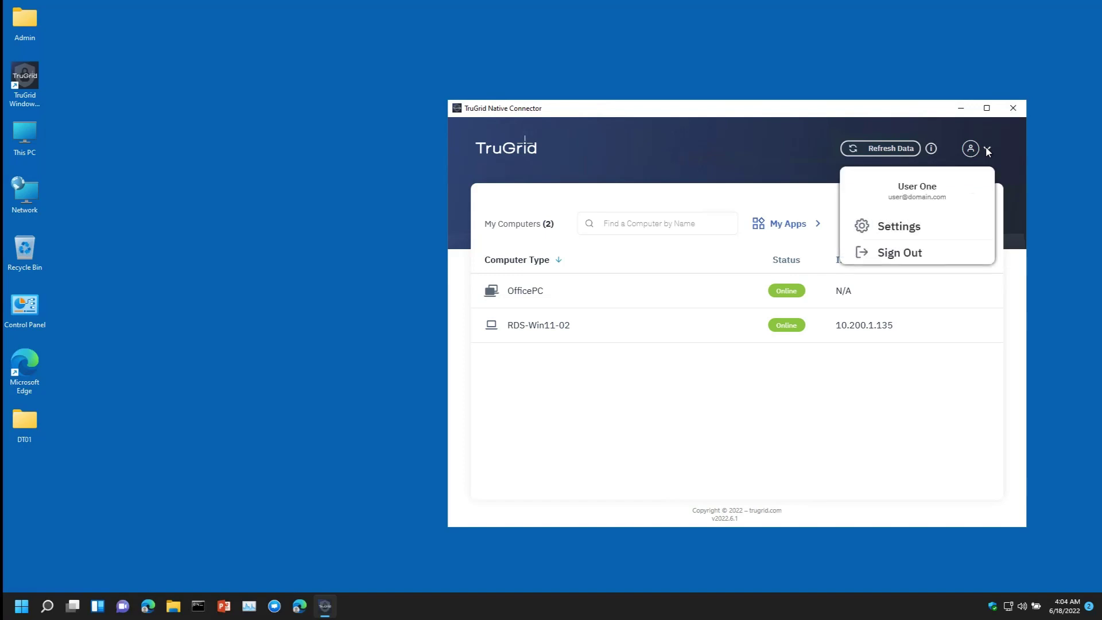
click(901, 227)
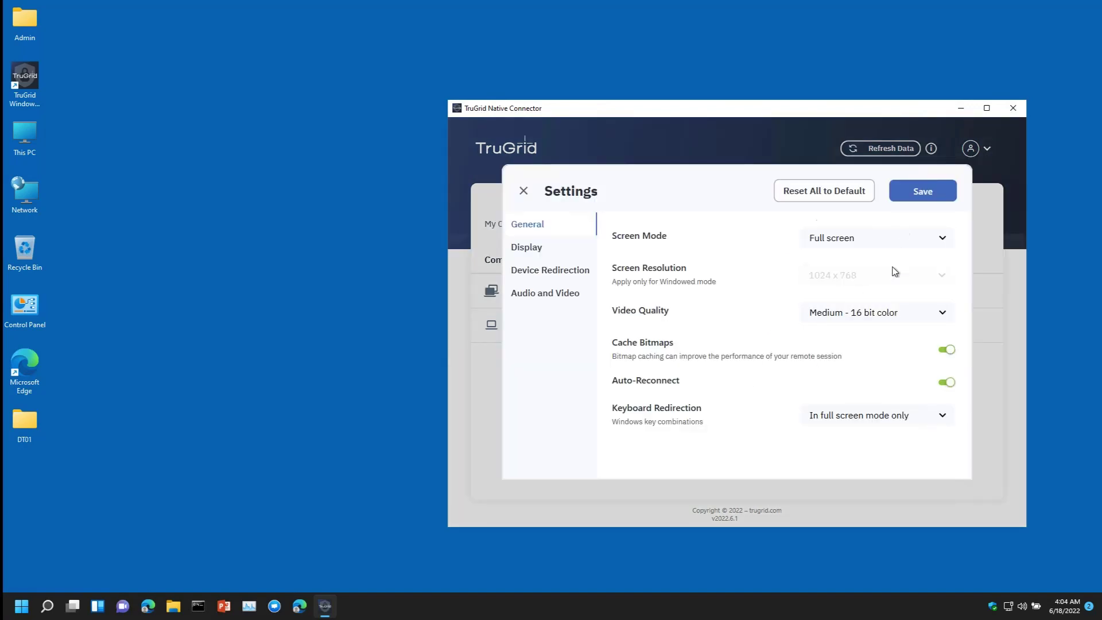
click(944, 239)
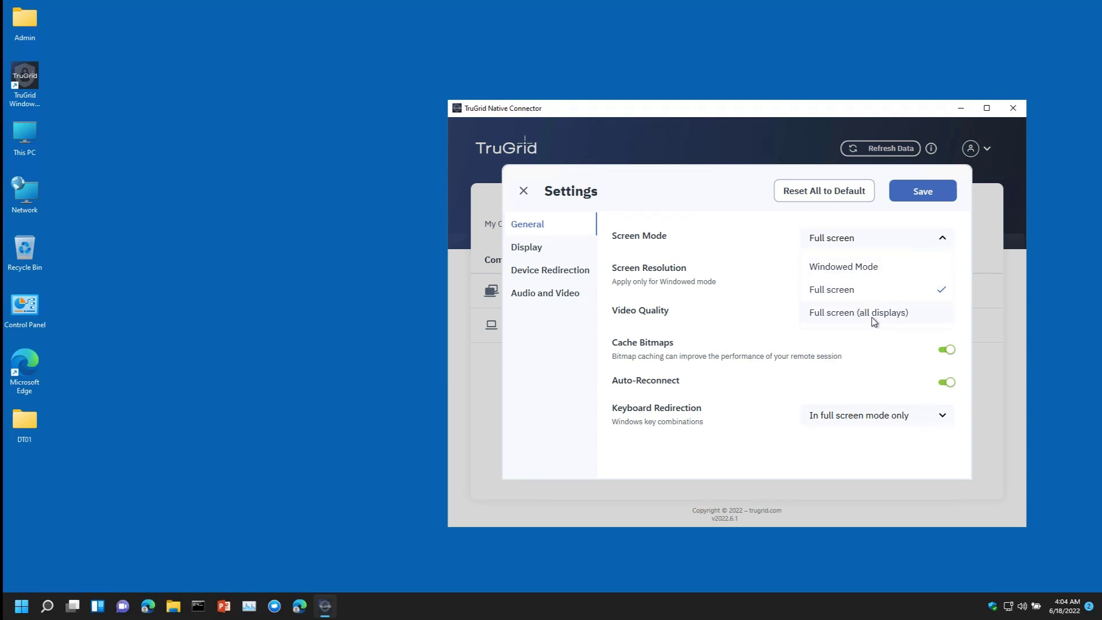
click(944, 240)
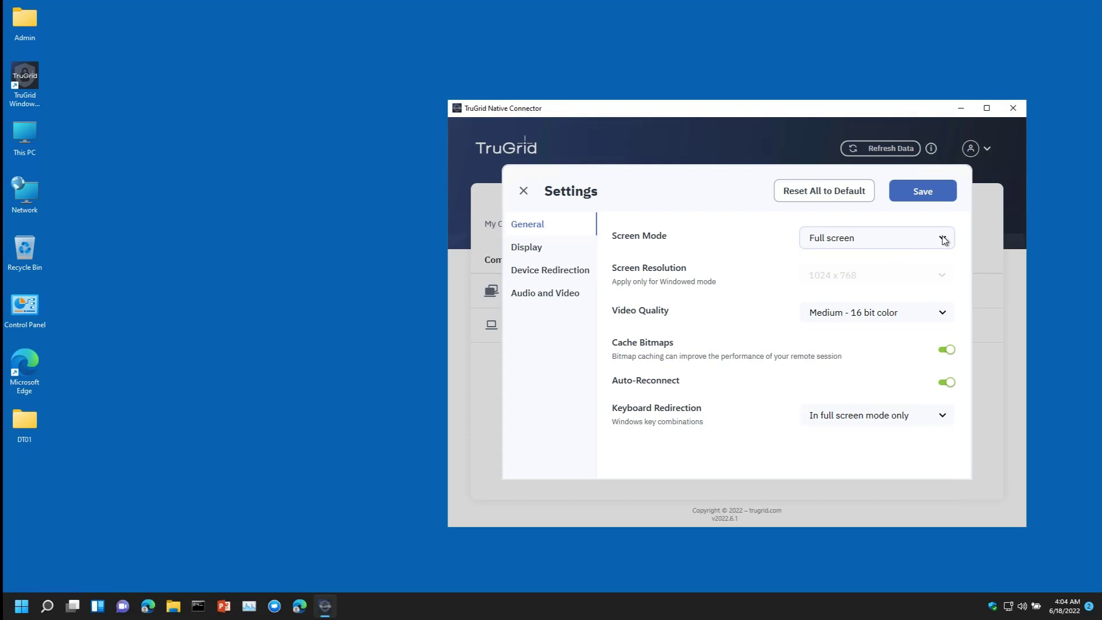
click(527, 251)
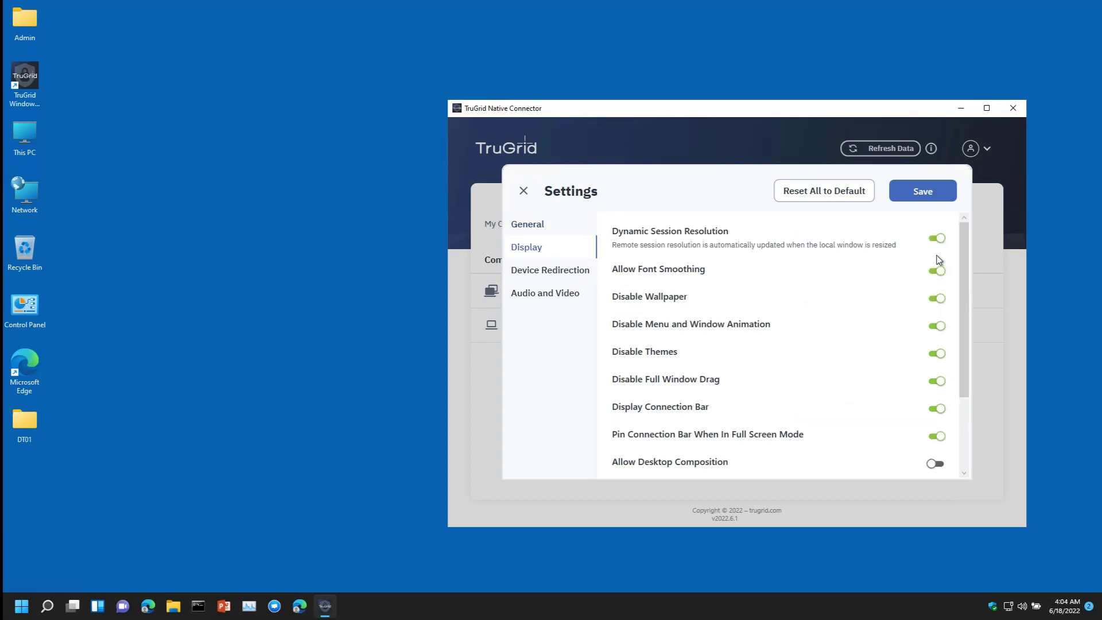
mouse_move(962, 248)
mouse_down()
mouse_move(966, 352)
mouse_move(957, 247)
mouse_up()
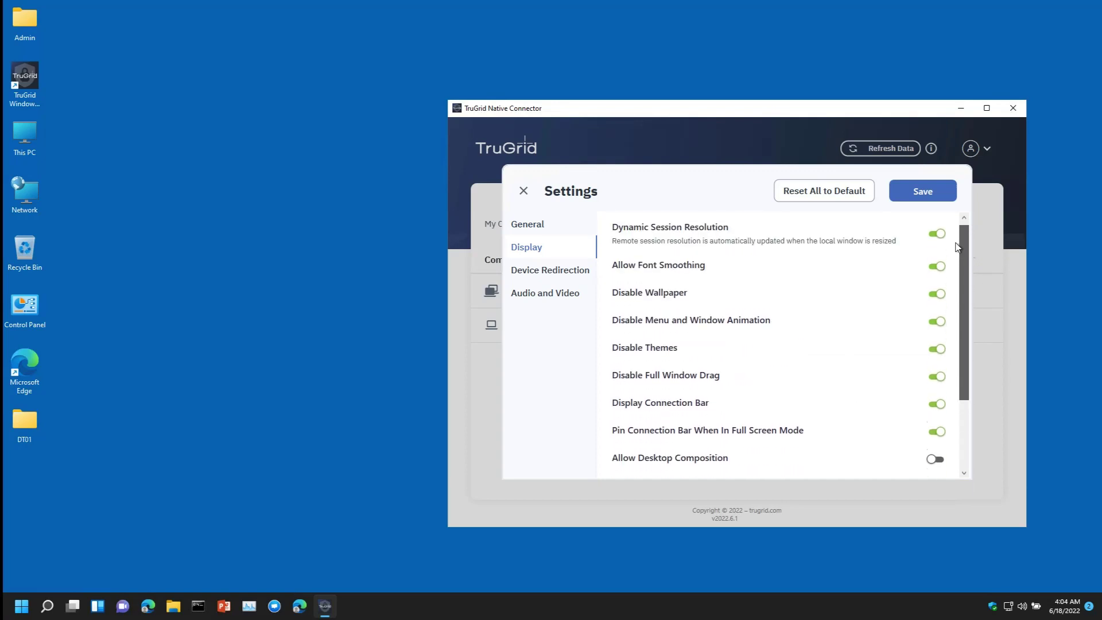
click(561, 272)
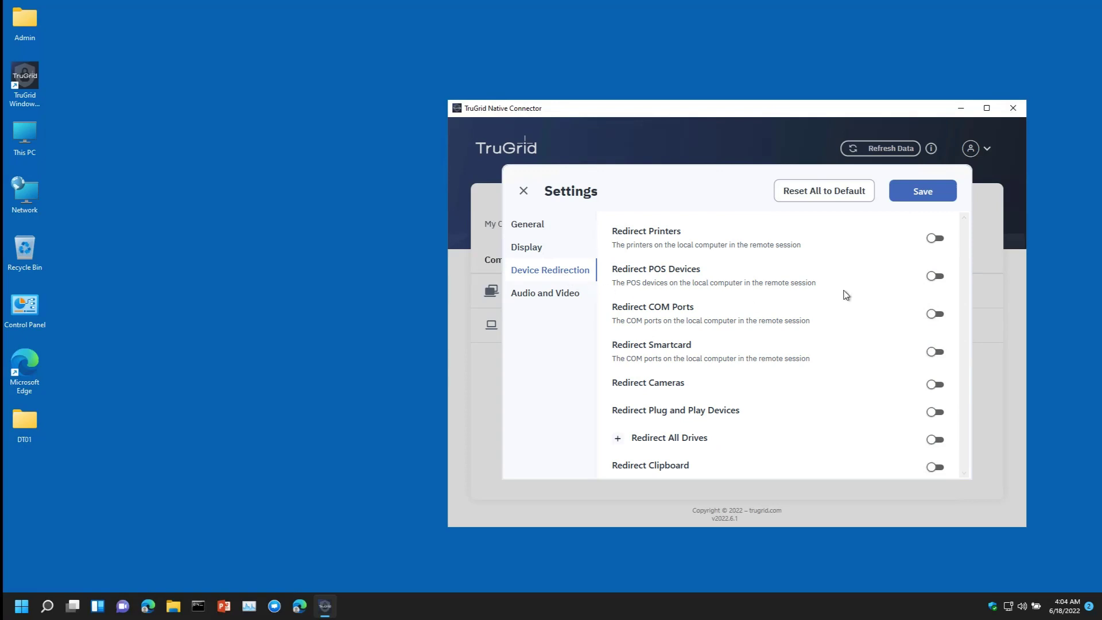
click(942, 242)
click(942, 241)
click(935, 468)
click(936, 468)
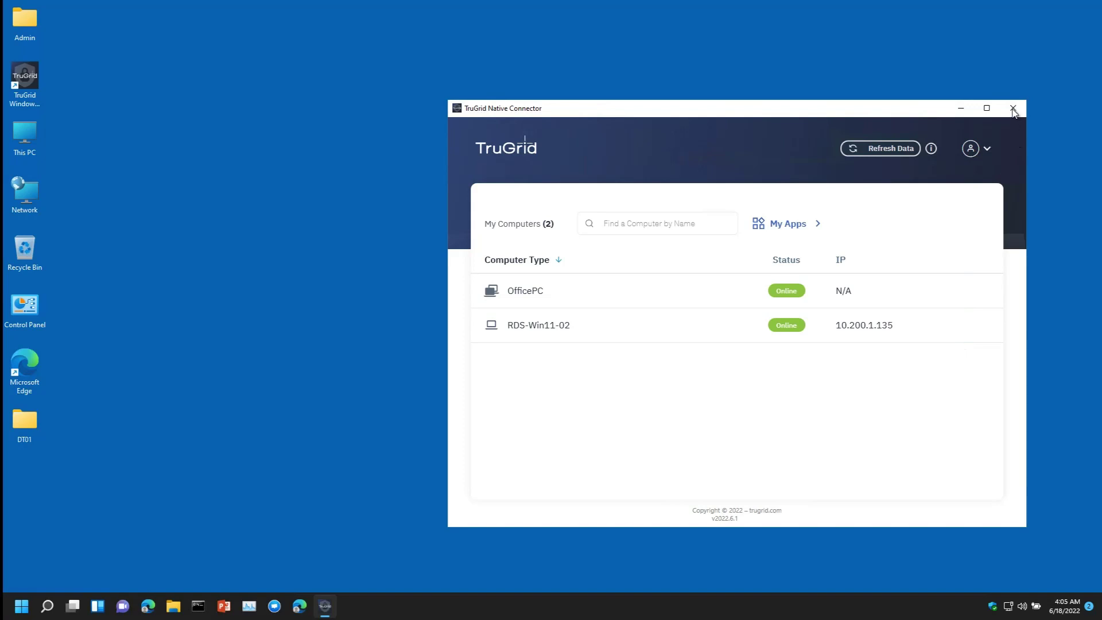
Step: Close and relaunch the connector from its shortcut, then enter the login e-mail address
click(1013, 109)
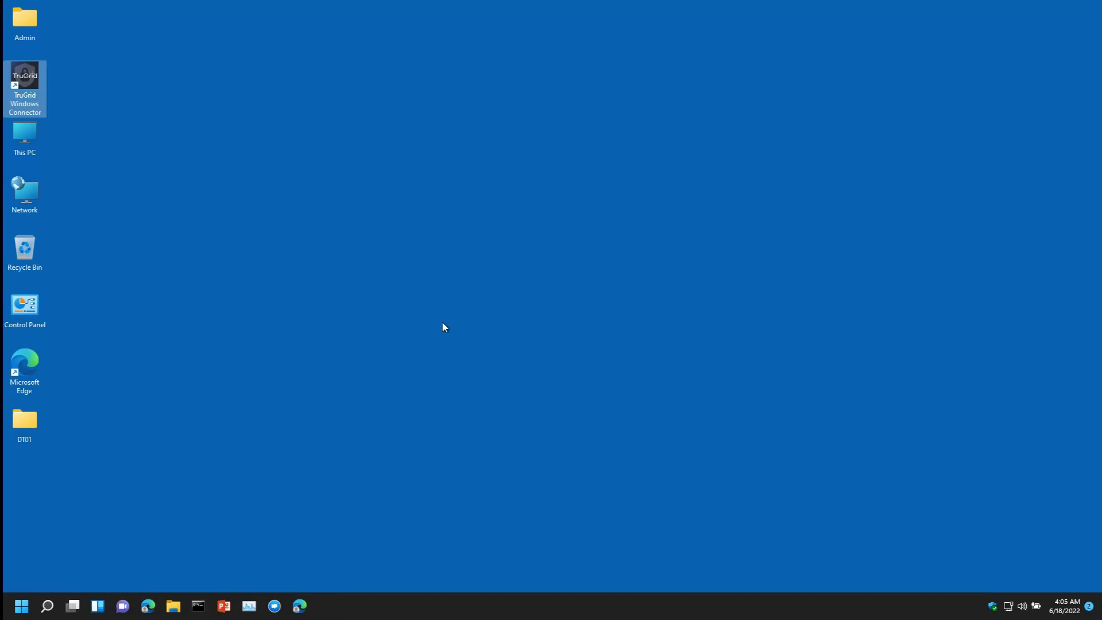
double_click(25, 77)
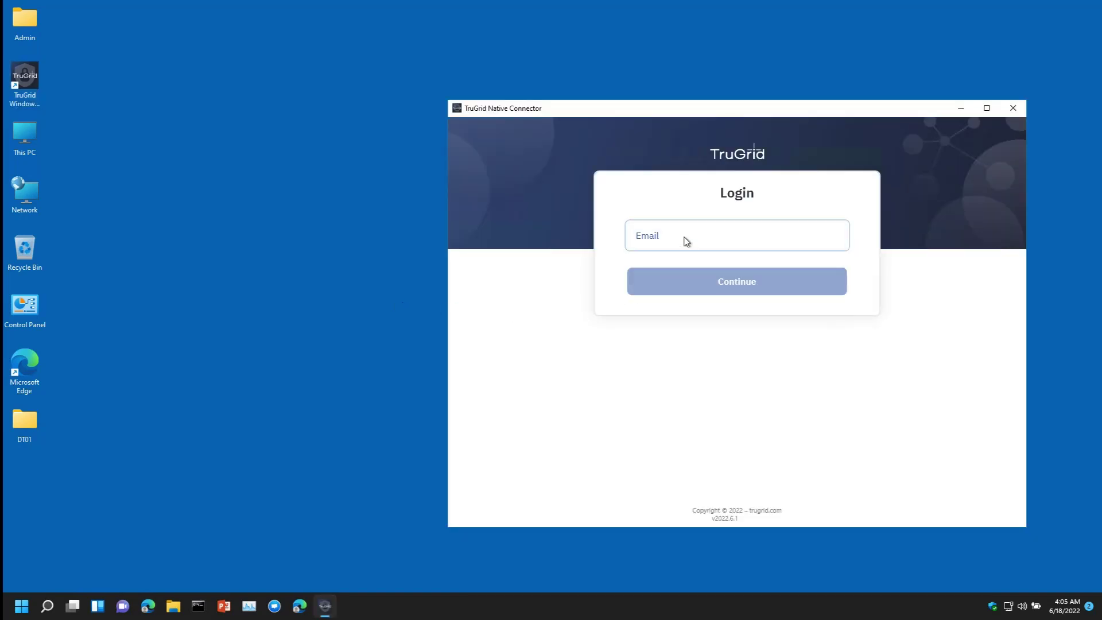
click(686, 242)
text(user@domain.com)
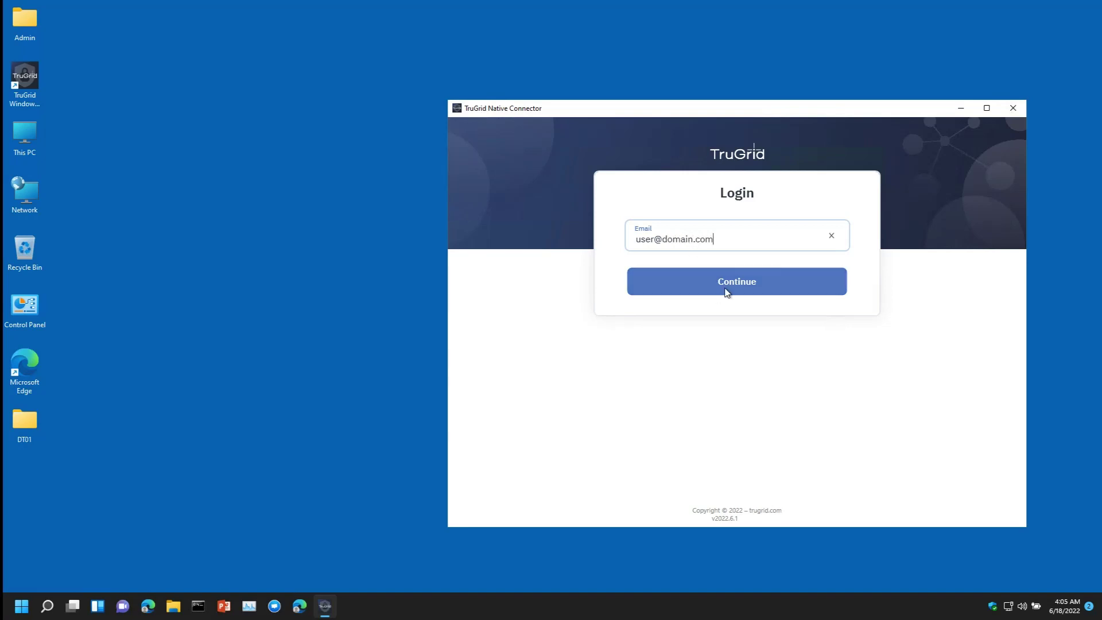
click(727, 291)
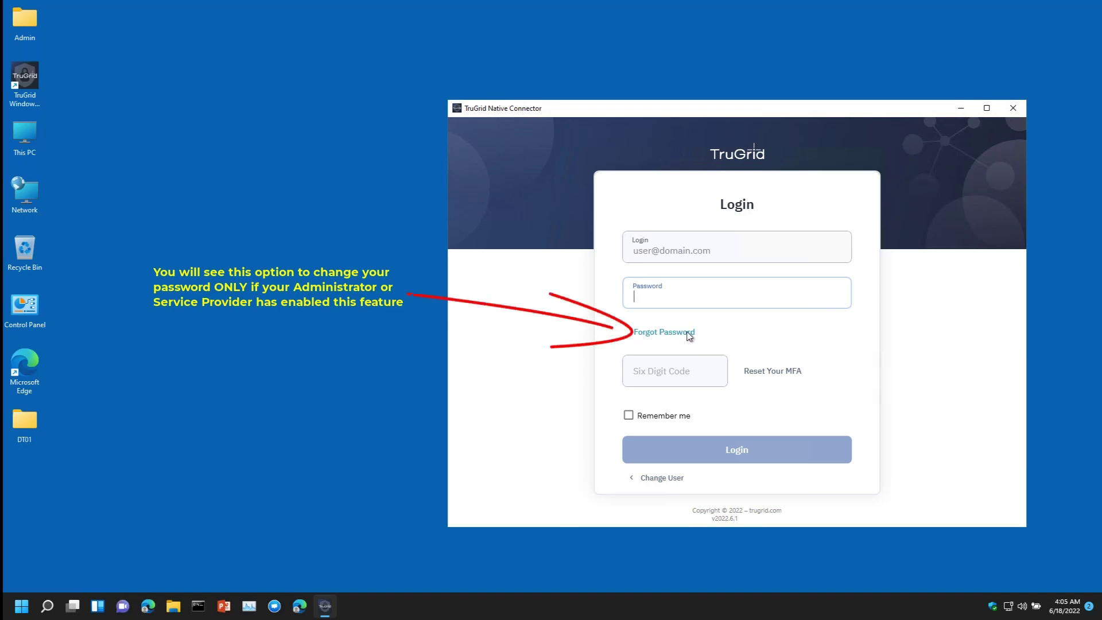
Step: Tick Remember me, enter the account password, and paste the six-digit authenticator code
click(629, 417)
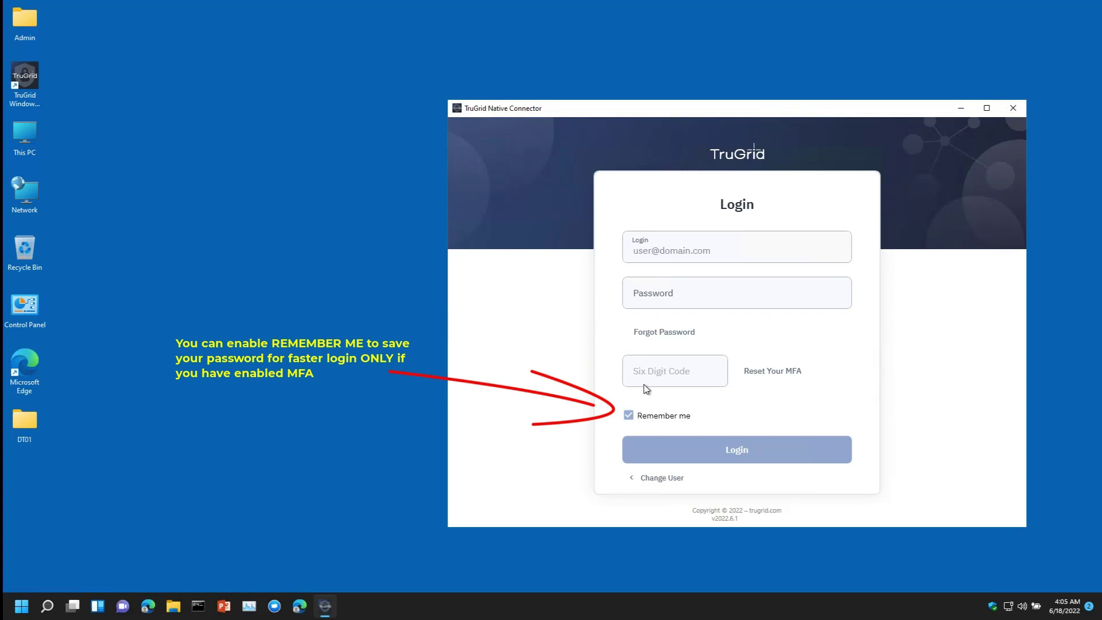
click(657, 302)
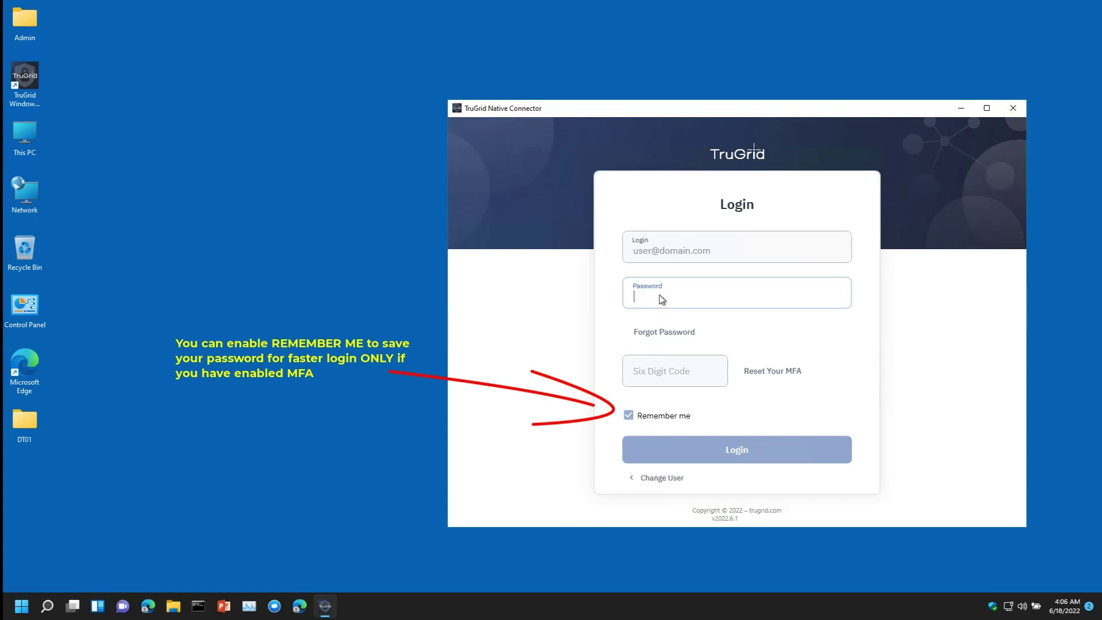
text(**)
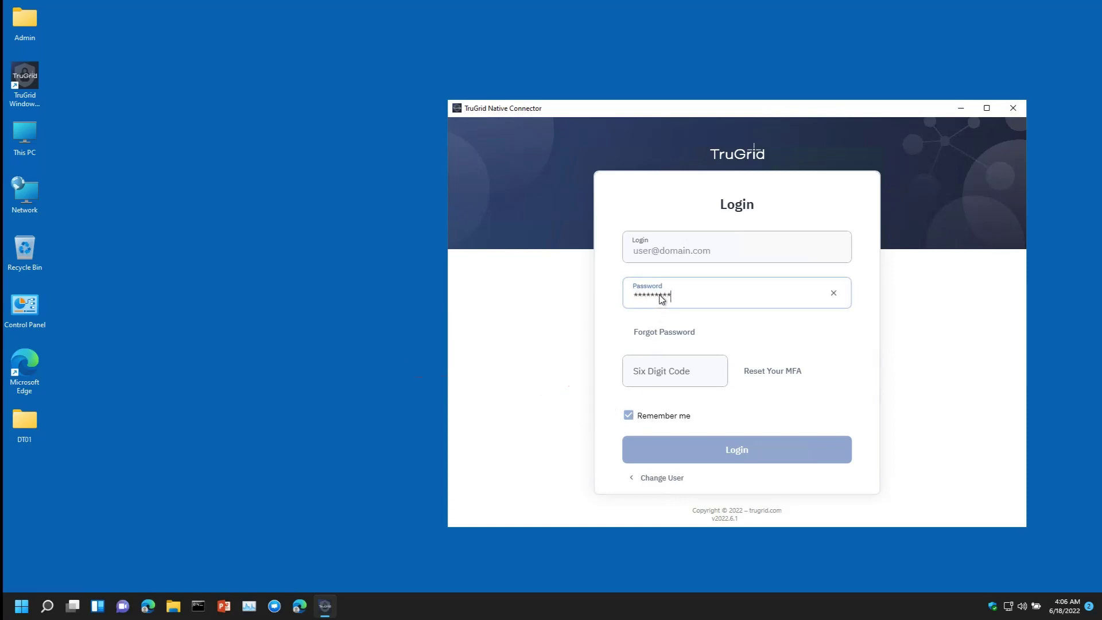
click(663, 377)
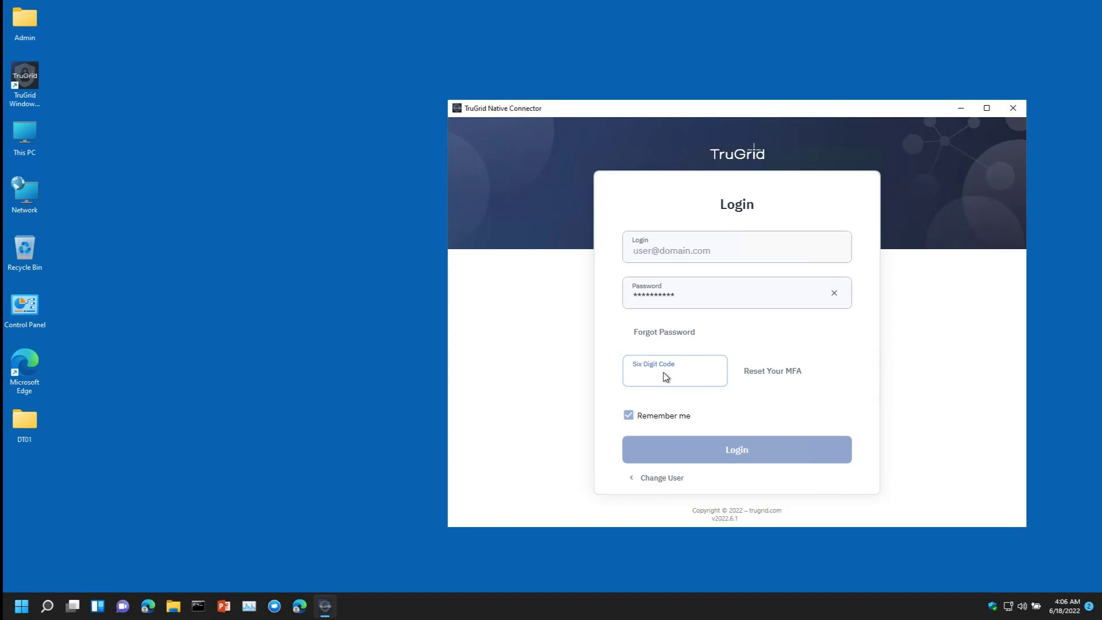
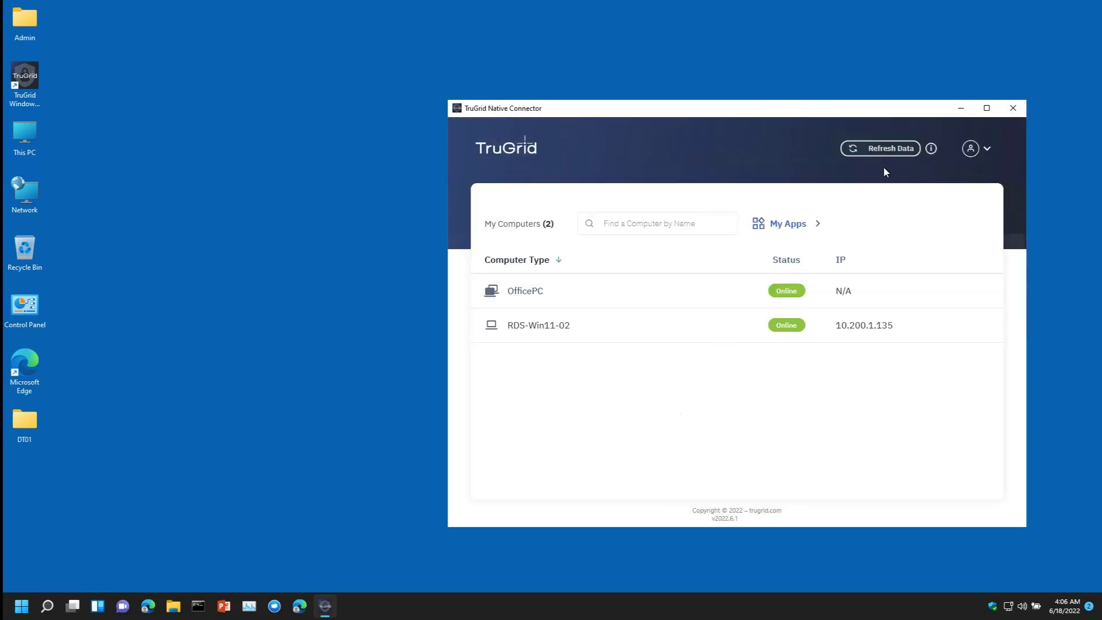
Step: Close and relaunch the connector, then sign in with just the six-digit authenticator code
click(1014, 109)
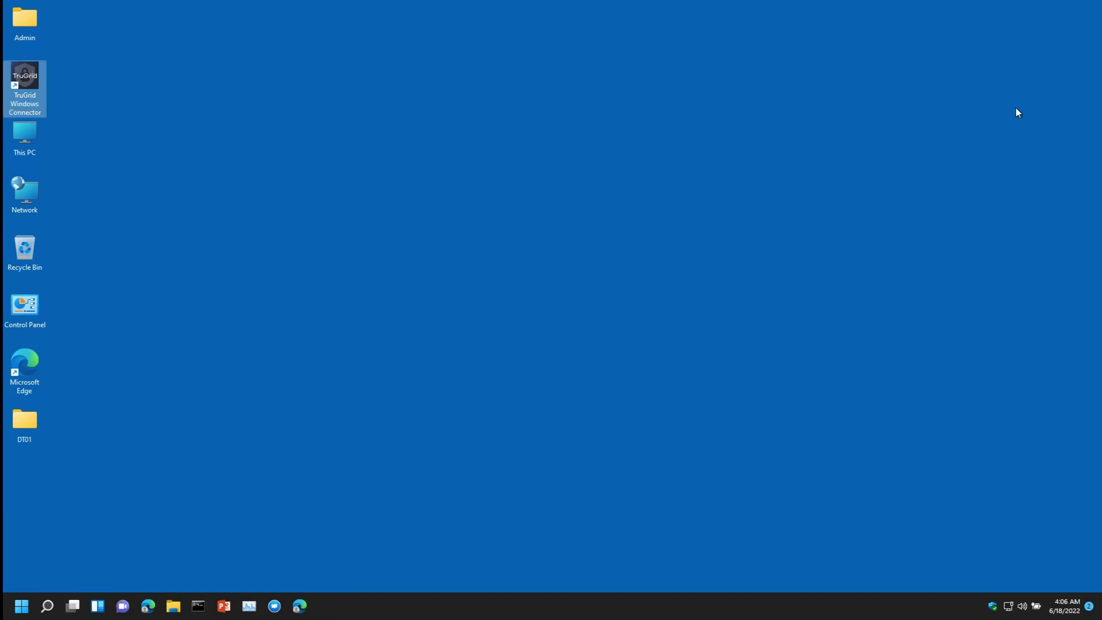
double_click(29, 78)
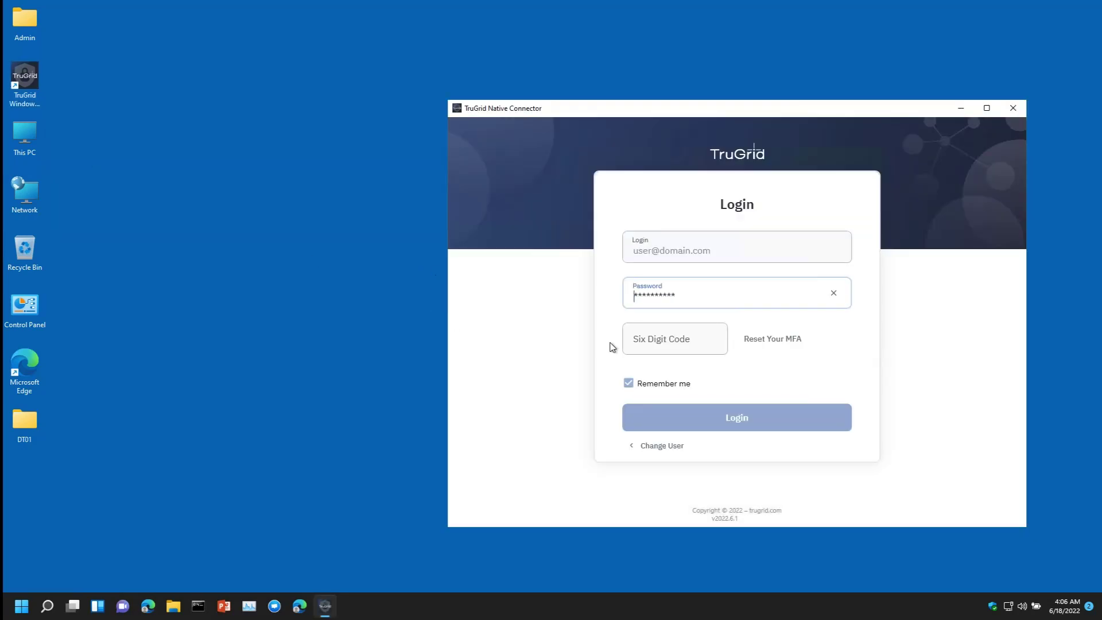
click(682, 350)
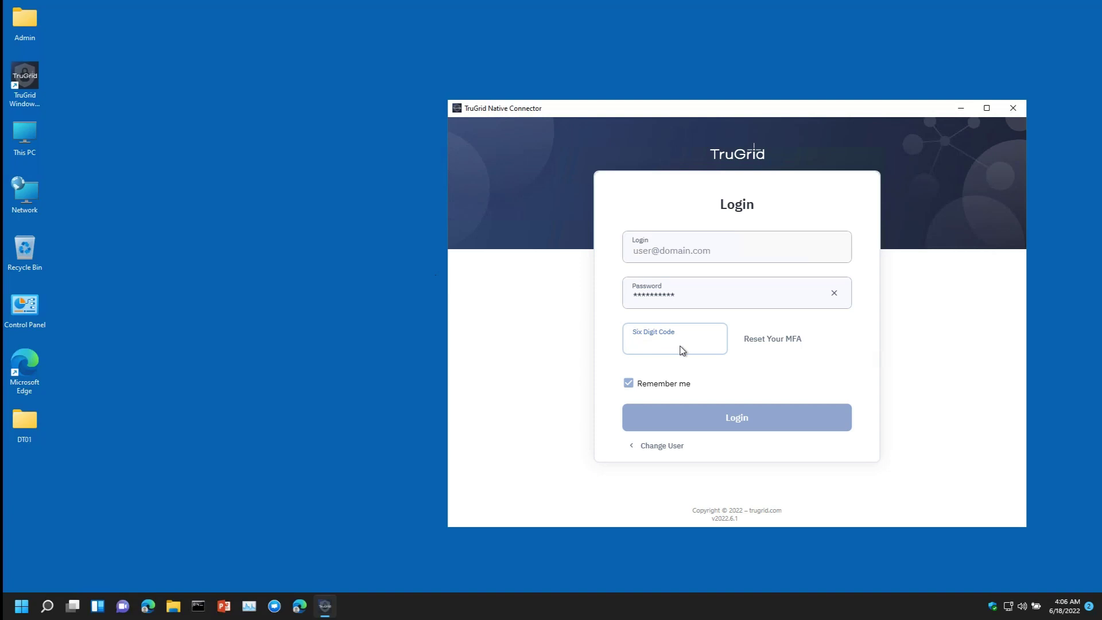
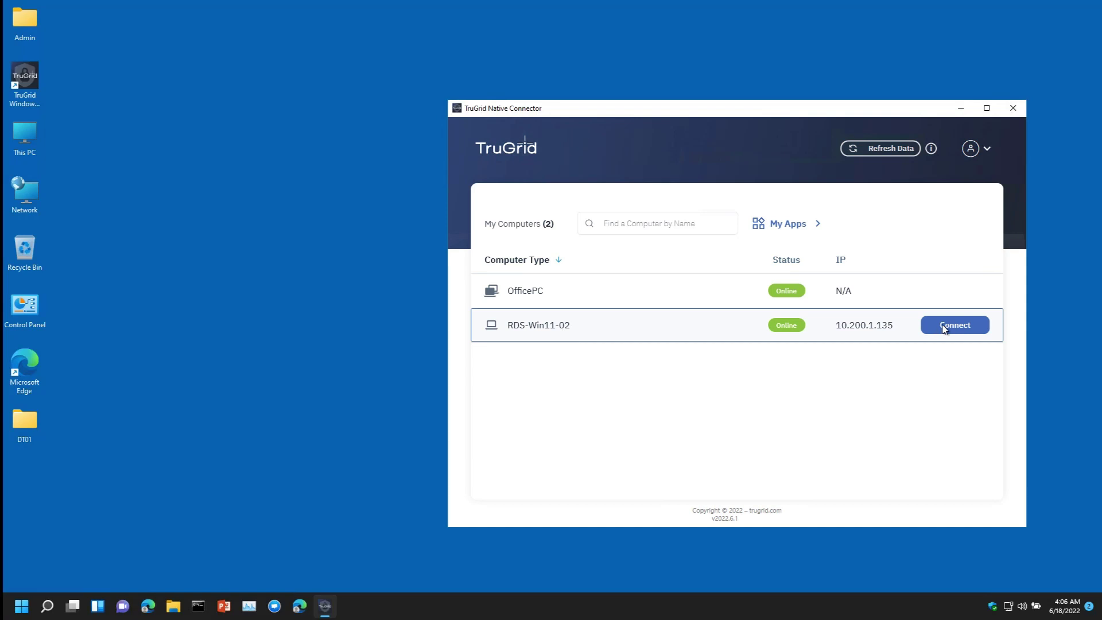
Step: View the four published RDSHosts apps, go back, and connect to RDS-Win11-02
click(789, 225)
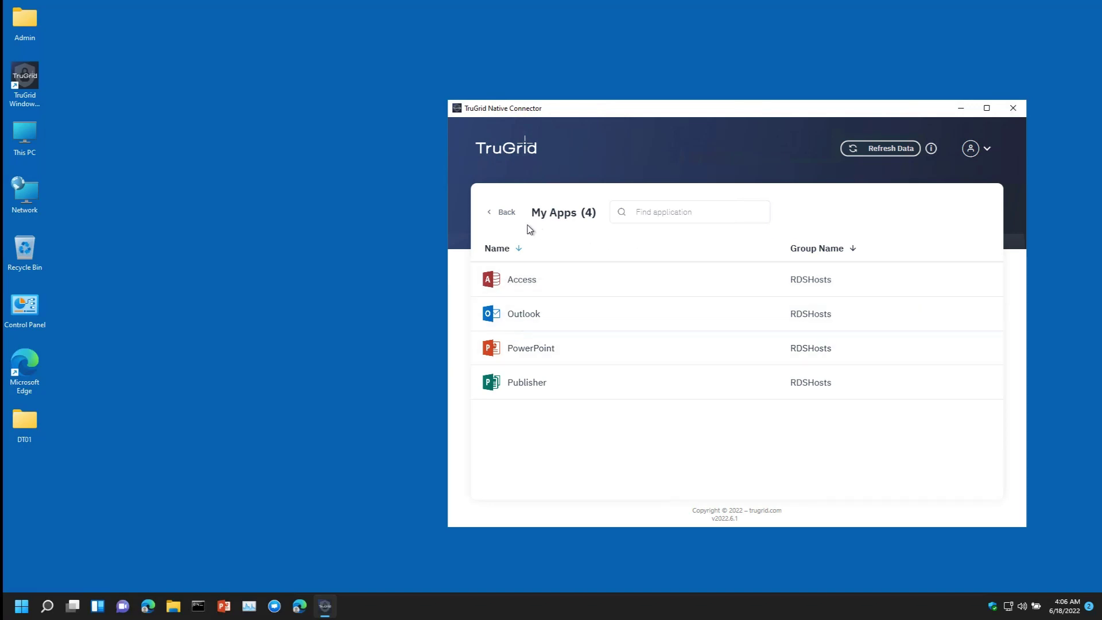
click(507, 212)
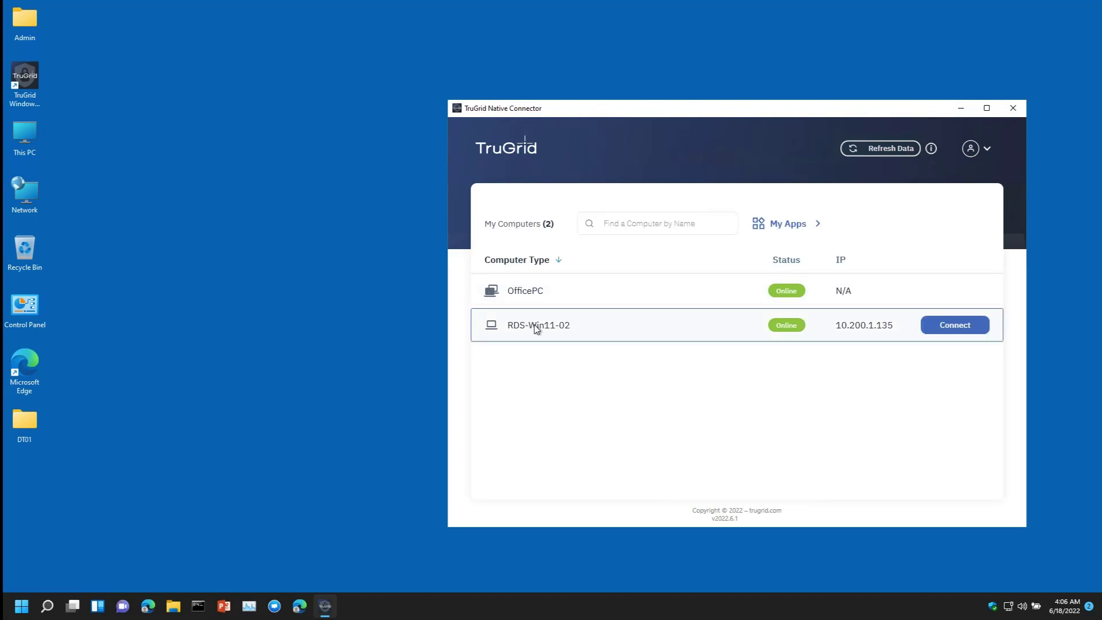
click(950, 331)
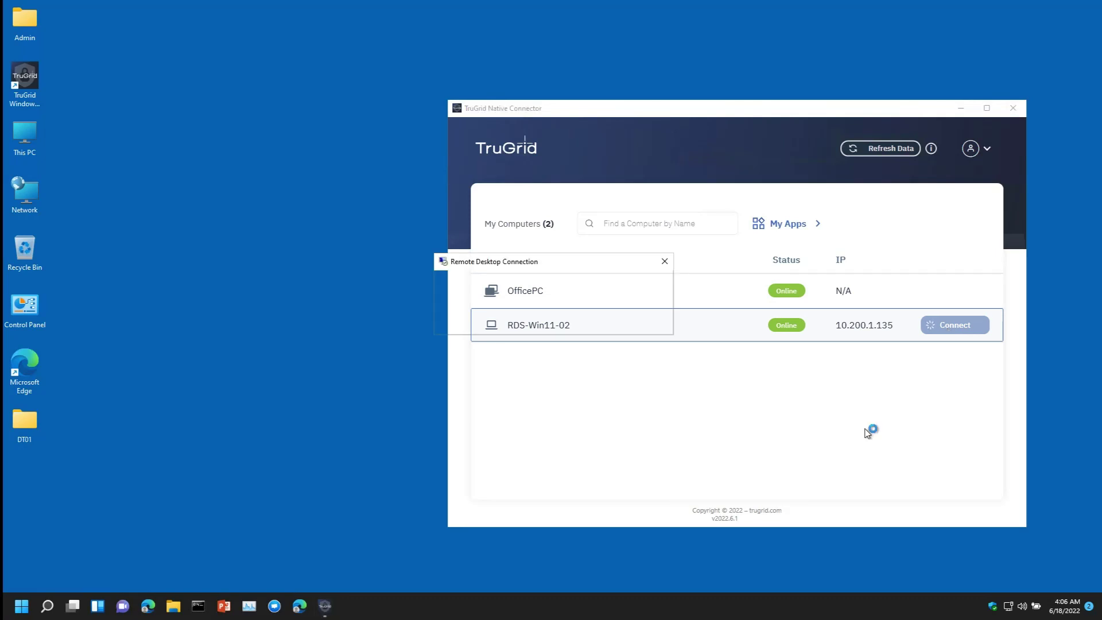